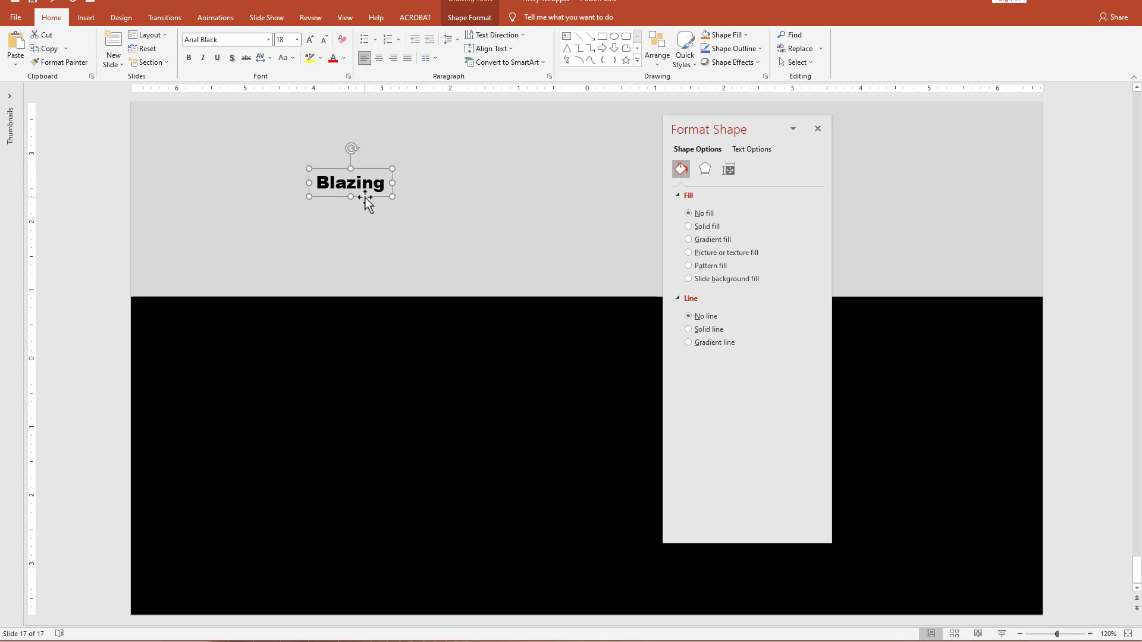
Step: Apply the Square warp transform to the "Blazing" text box and enlarge it to about 1.99" high by 5.87" wide across the gray area
click(471, 17)
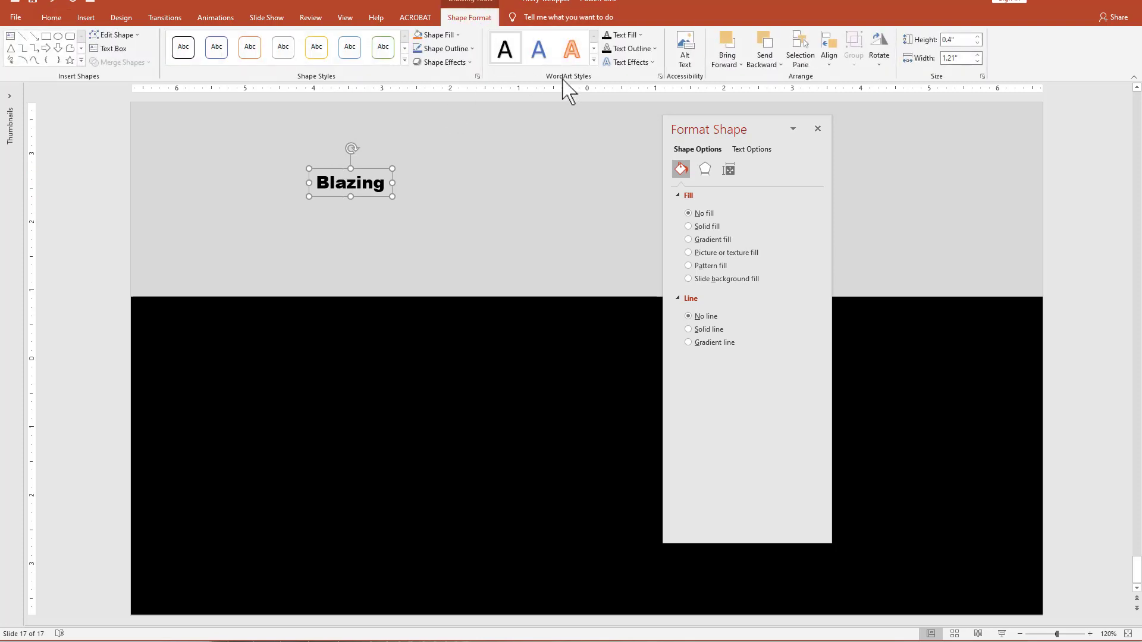
click(616, 59)
mouse_move(616, 219)
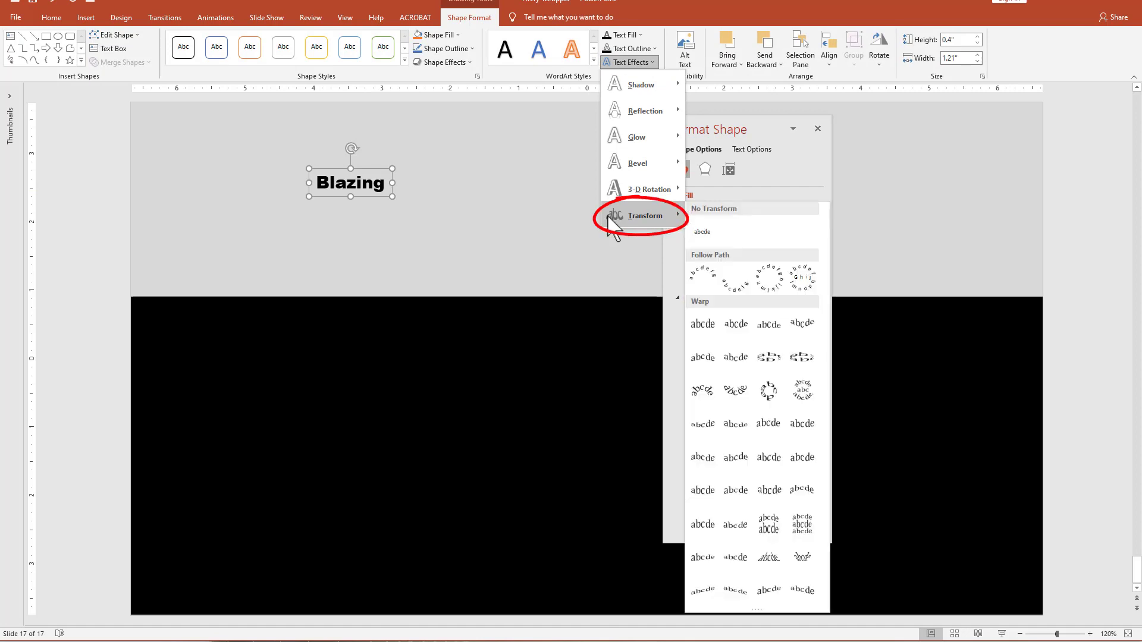
click(702, 324)
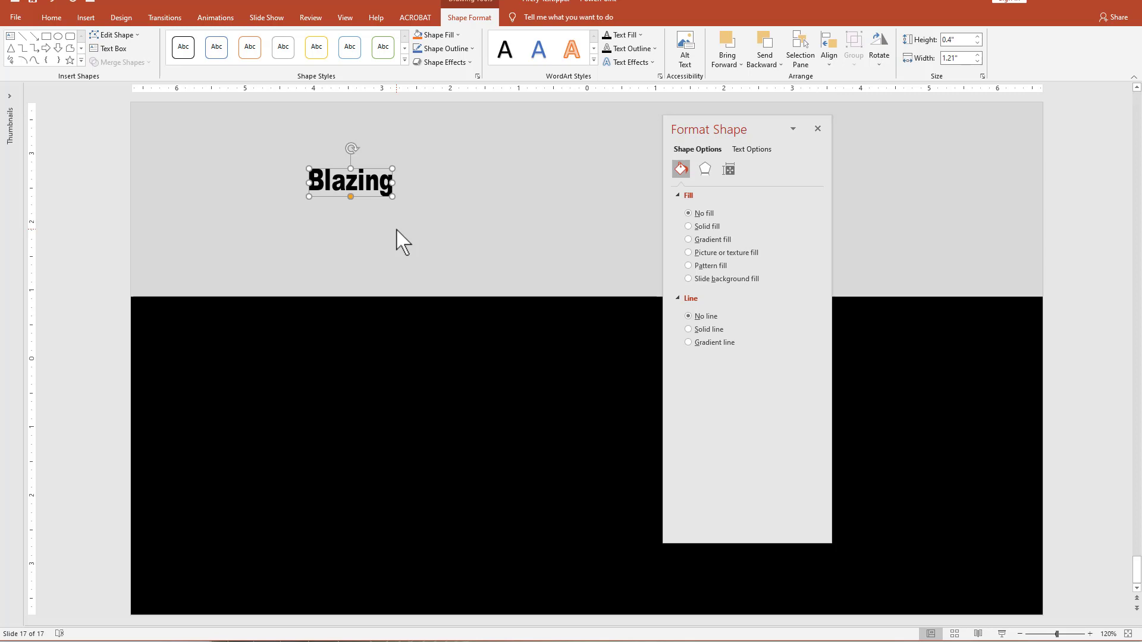
drag(379, 195, 637, 279)
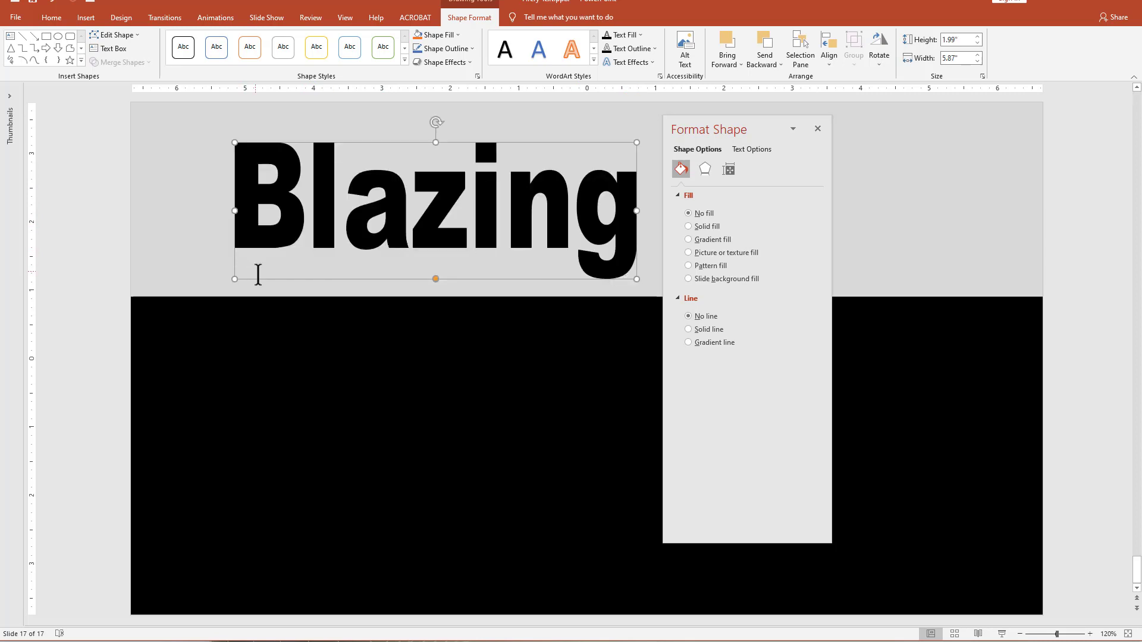
drag(259, 279, 246, 280)
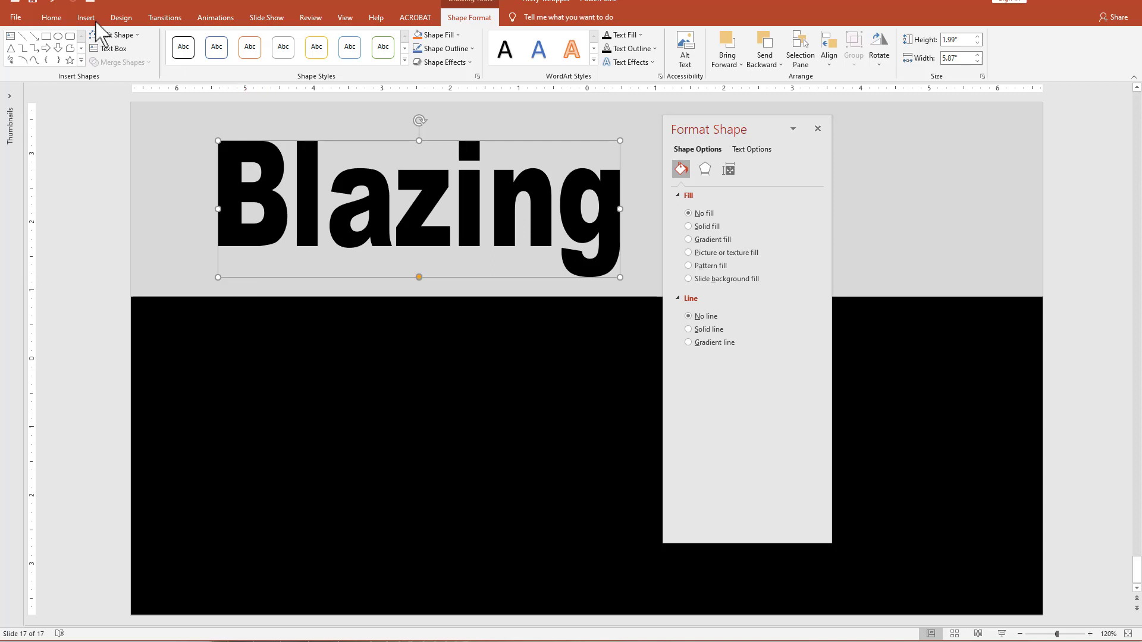
Step: Italicize the "Blazing" text and give it a solid medium-gray text fill
click(51, 17)
click(203, 58)
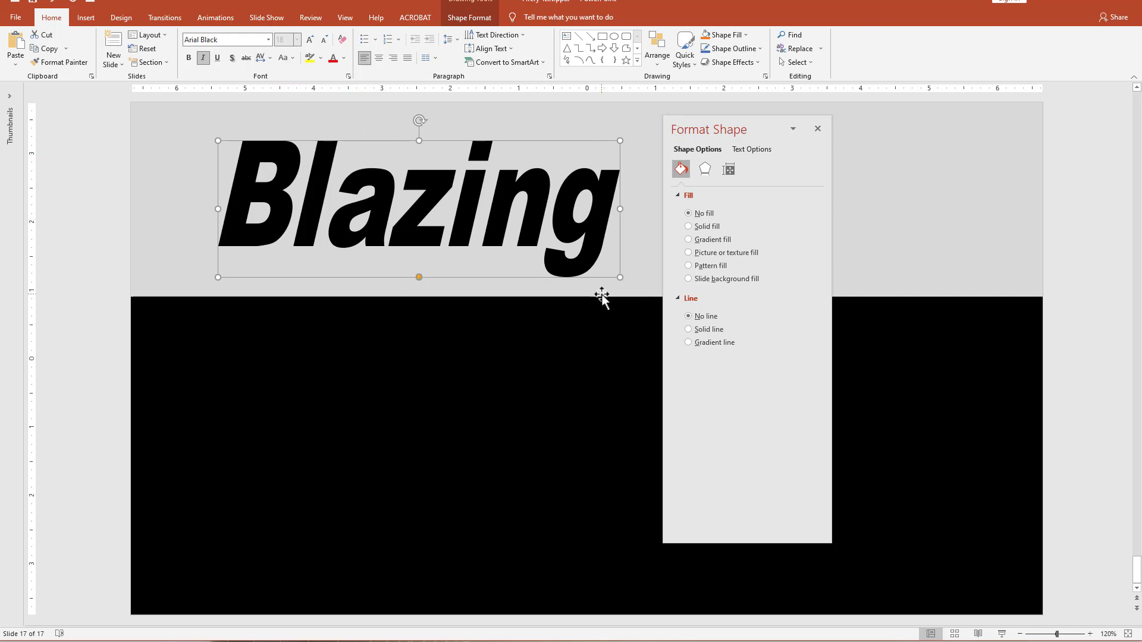
click(757, 149)
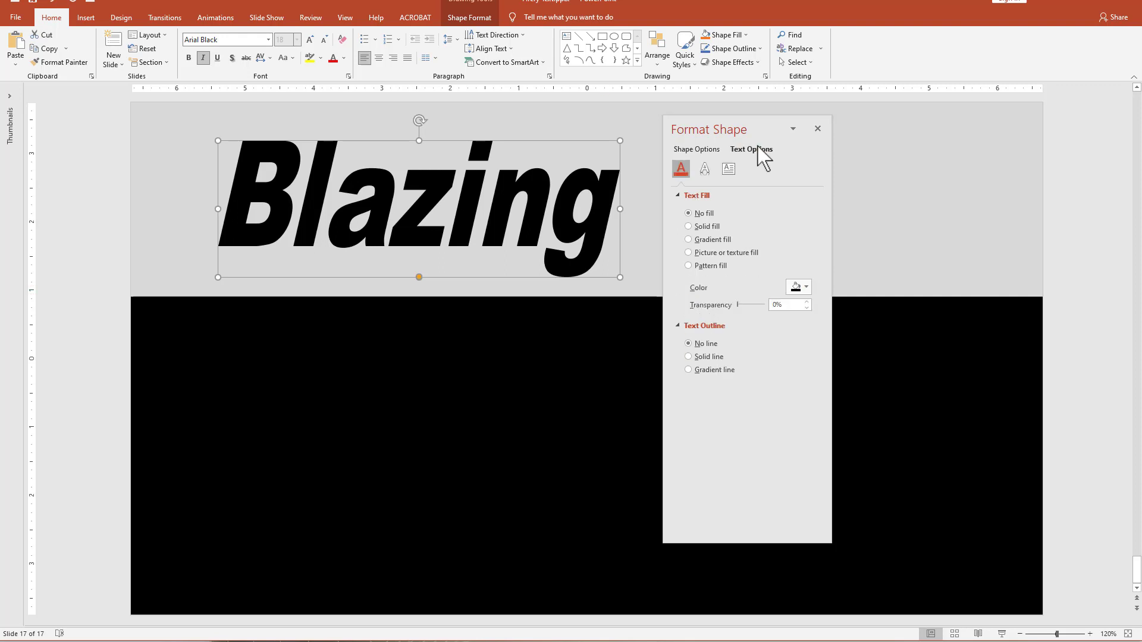
click(807, 288)
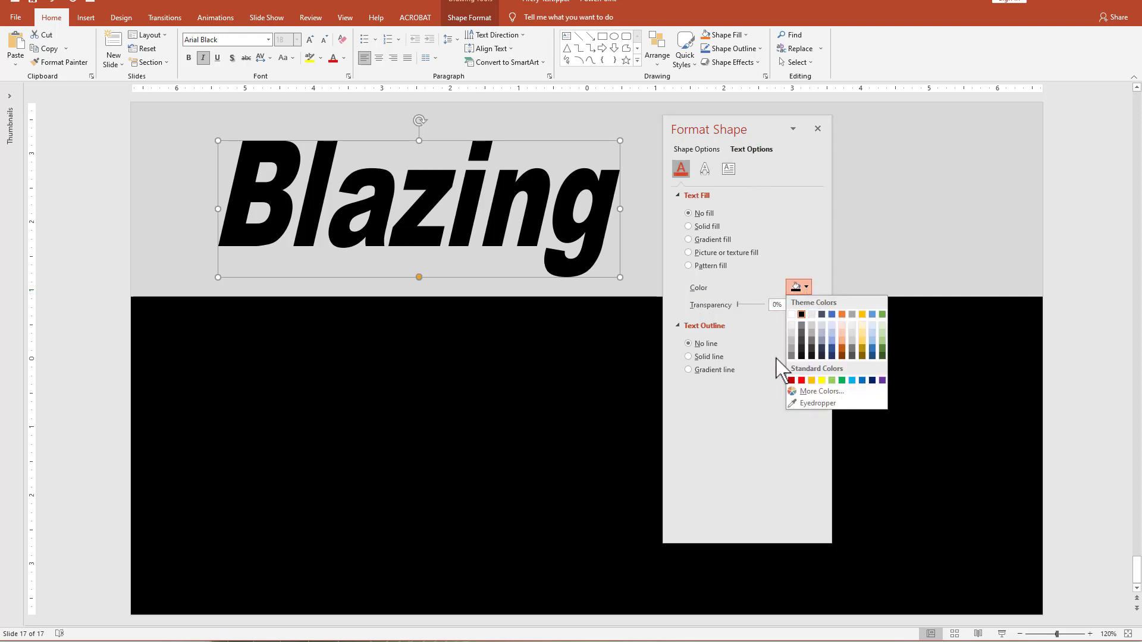
click(792, 355)
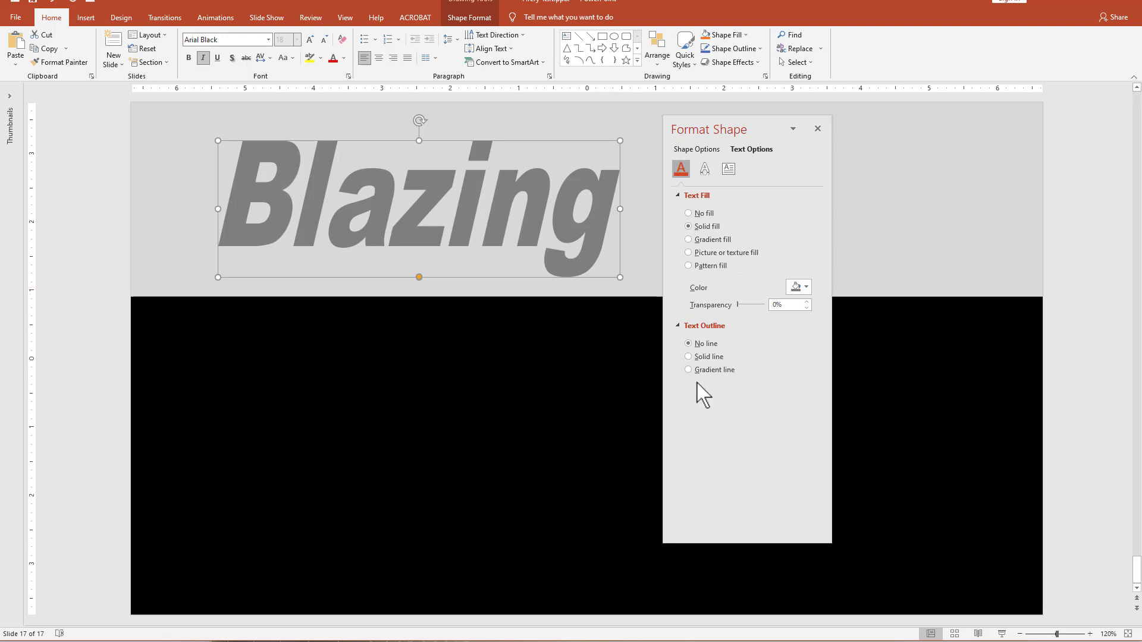
Step: Add a solid black text outline 6 pt wide to the "Blazing" text
click(689, 357)
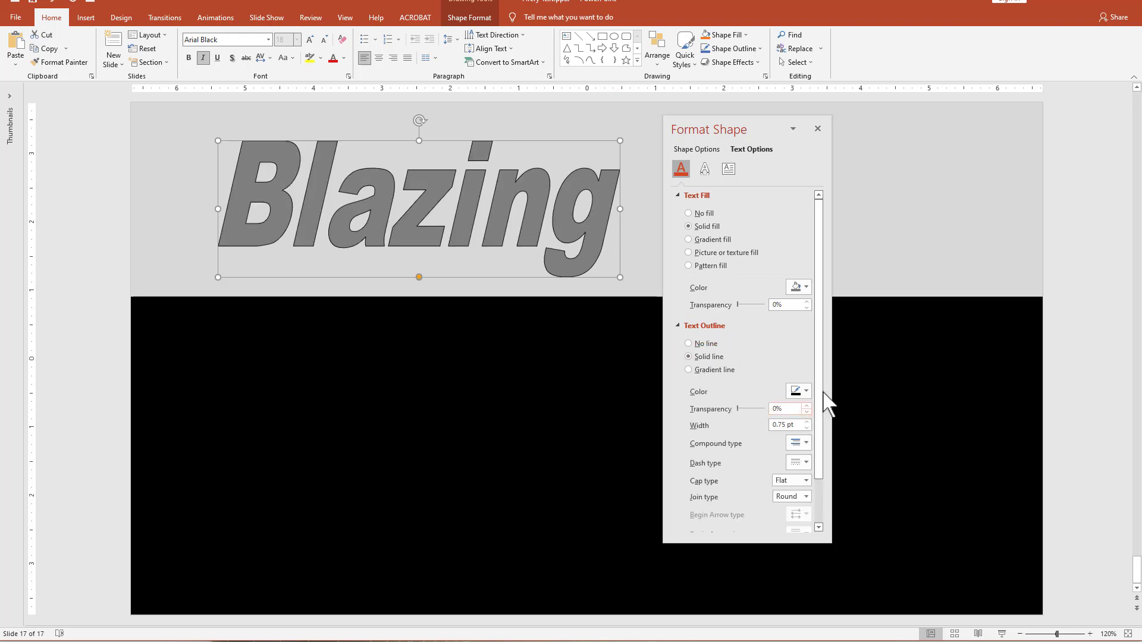
click(800, 391)
click(802, 420)
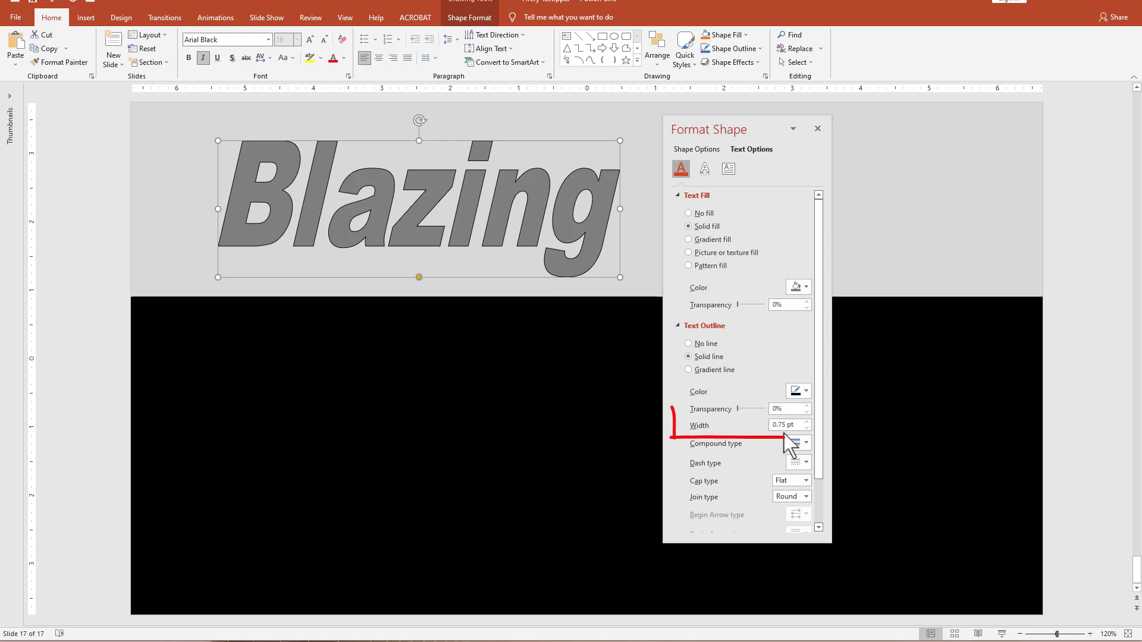
click(807, 421)
click(808, 422)
click(807, 422)
click(808, 422)
click(807, 421)
click(807, 421)
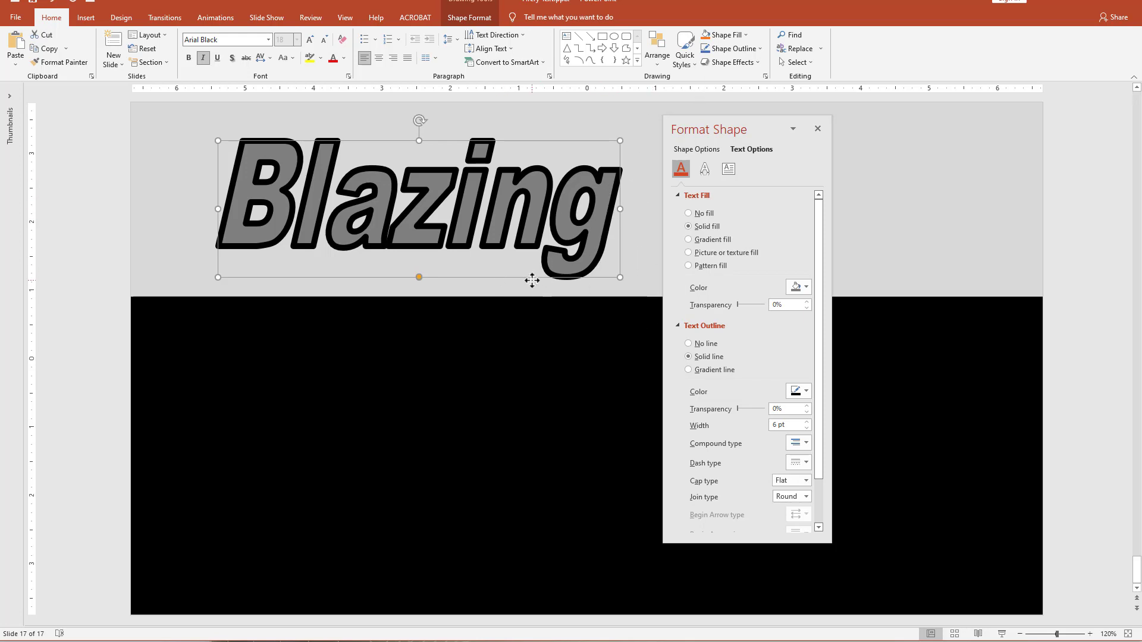
Step: Paste a copy of the "Blazing" text as a picture and place it below the original
key(ctrl+v)
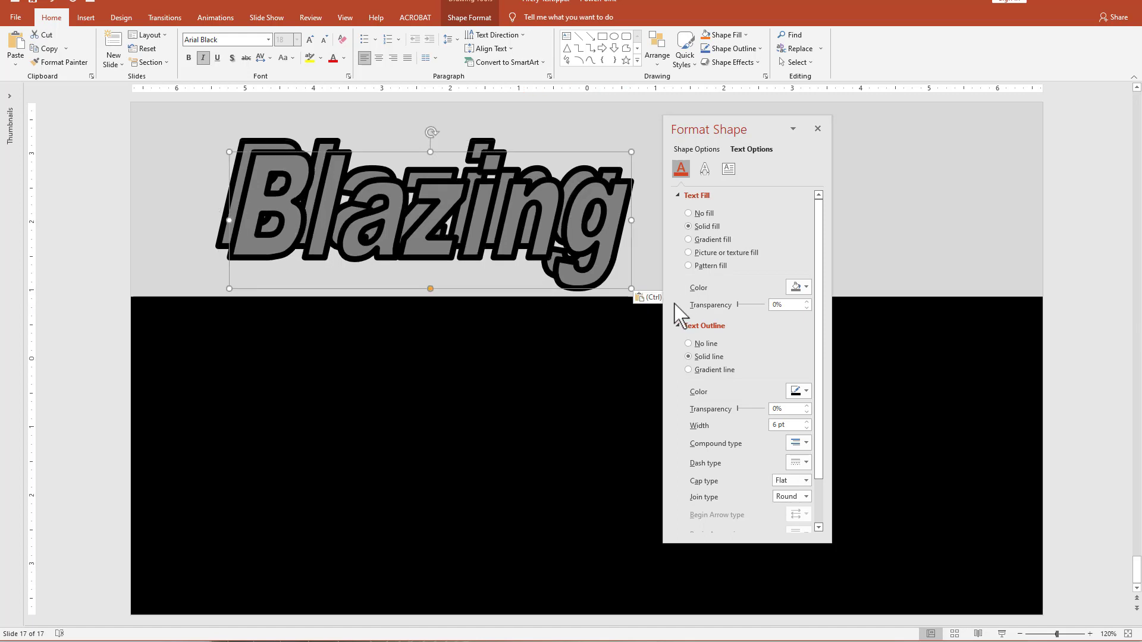
click(661, 328)
mouse_move(523, 365)
mouse_down()
mouse_move(375, 331)
mouse_move(341, 308)
mouse_up()
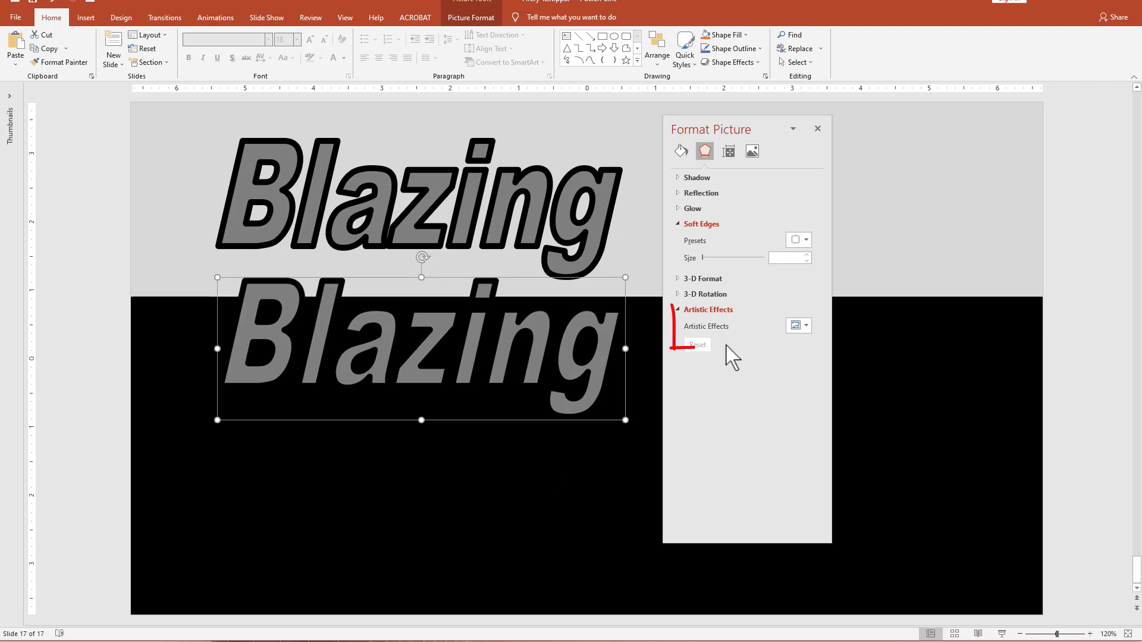
Step: Apply the Chalk Sketch artistic effect to the pasted "Blazing" picture and nudge the picture's position
click(806, 326)
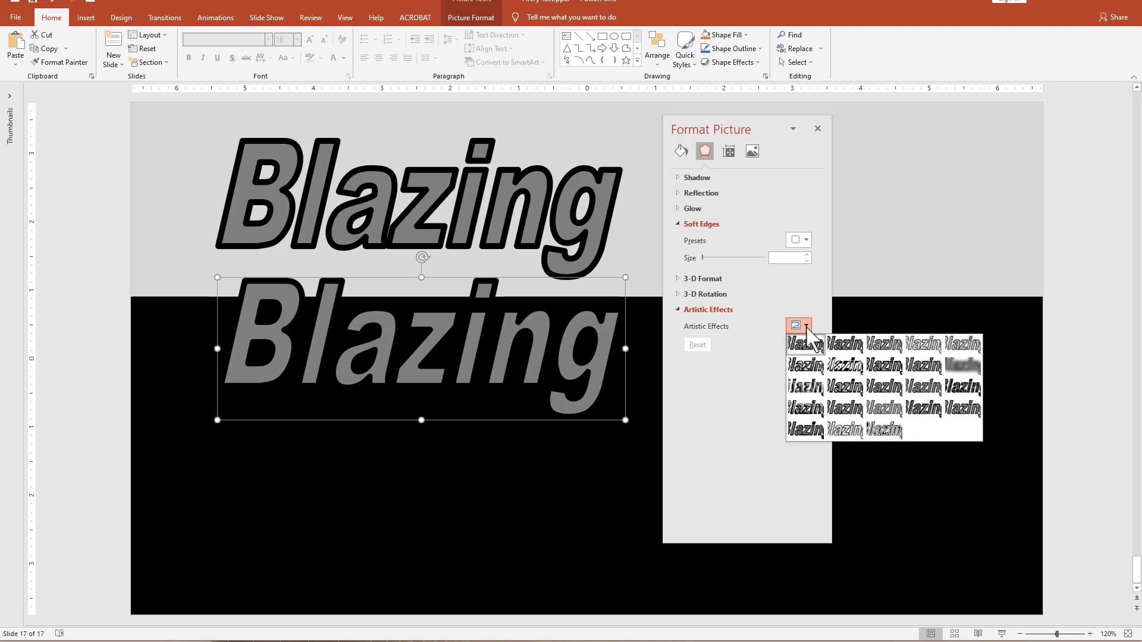
click(804, 374)
drag(580, 417, 583, 409)
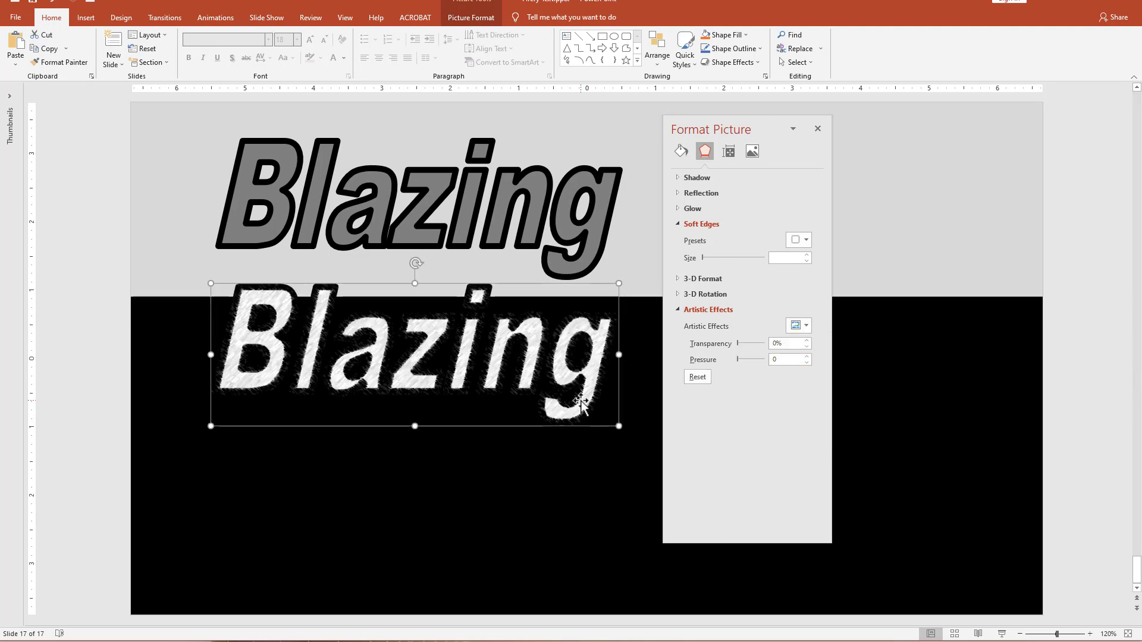
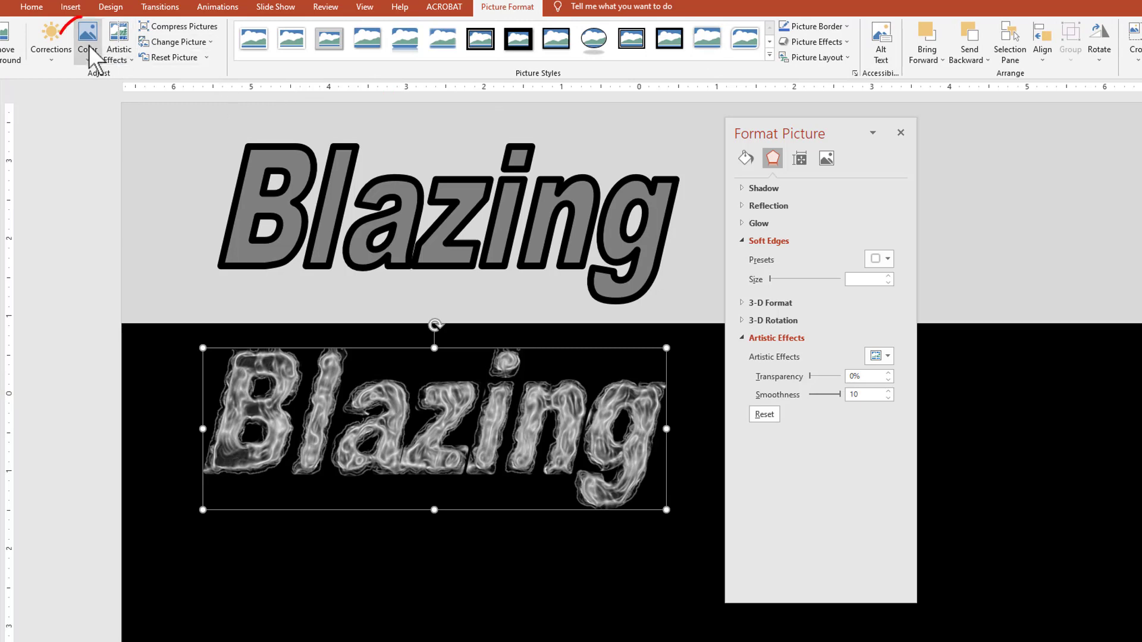
Step: Color the lower "Blazing" picture with the highest saturation preset and the warmest orange color tone preset
click(88, 47)
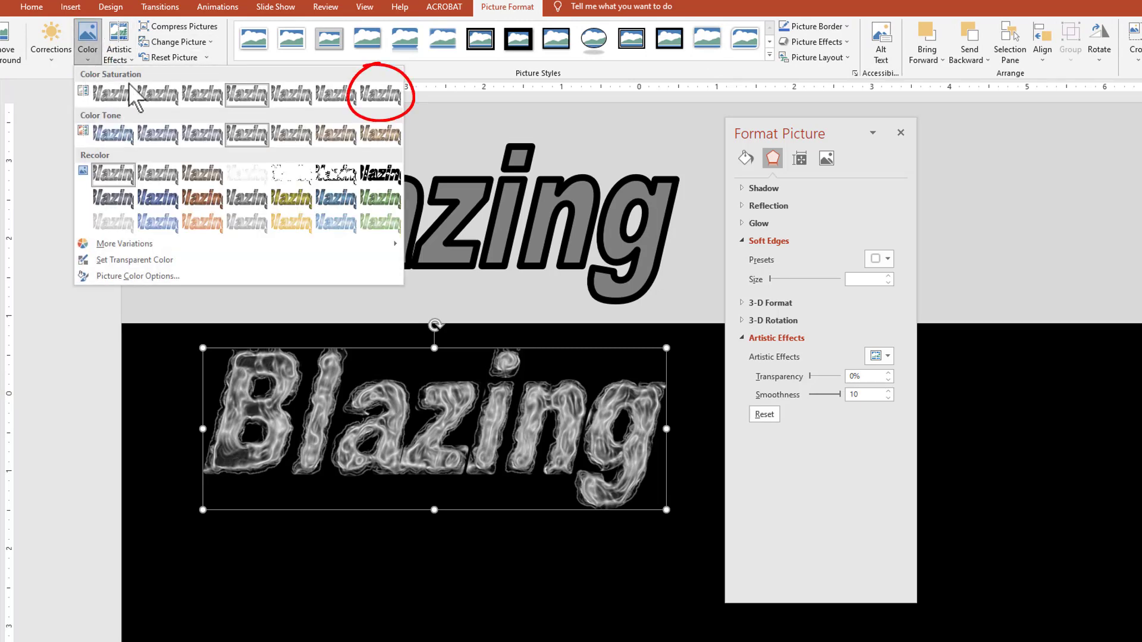
click(381, 94)
click(98, 52)
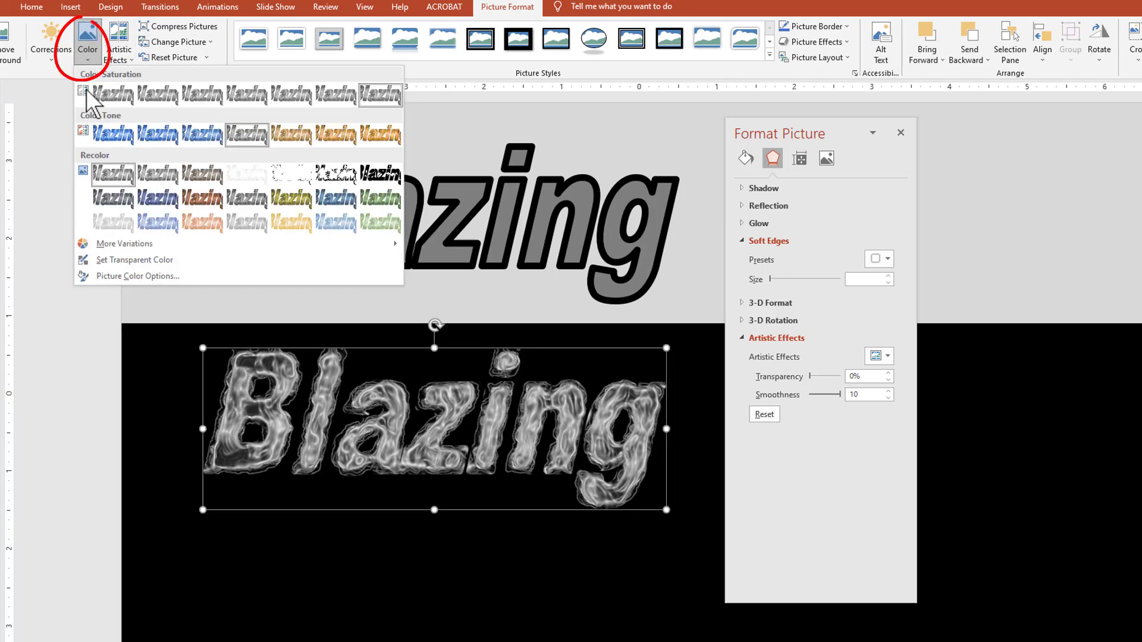
click(379, 140)
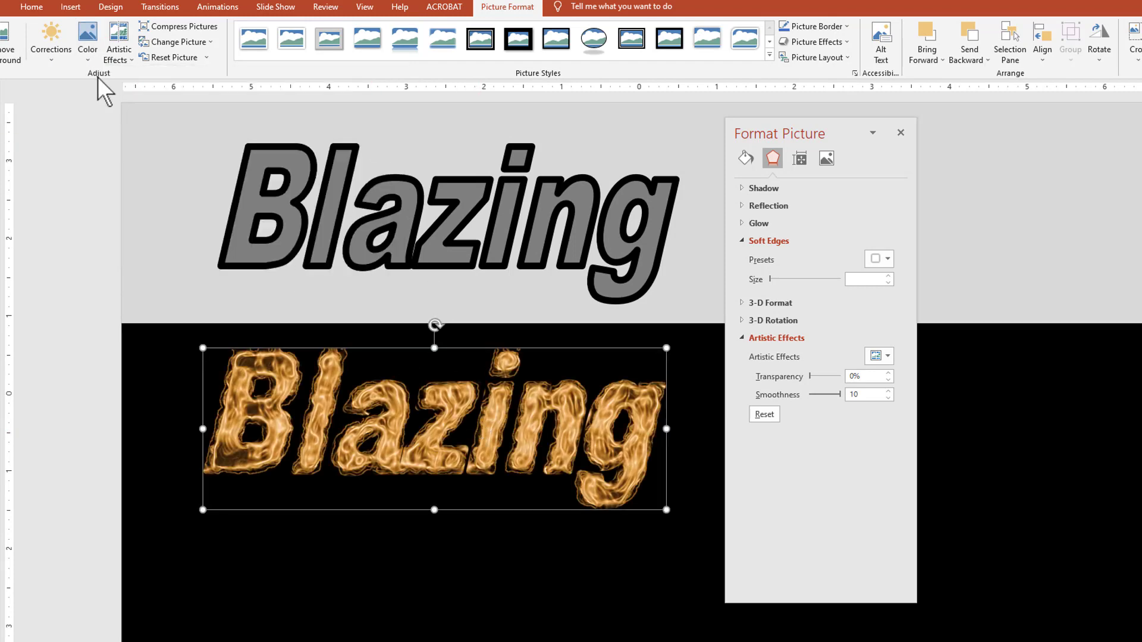
Step: Apply the highest-contrast correction at normal brightness to the orange "Blazing" picture and move it up to overlap the gray area
click(51, 39)
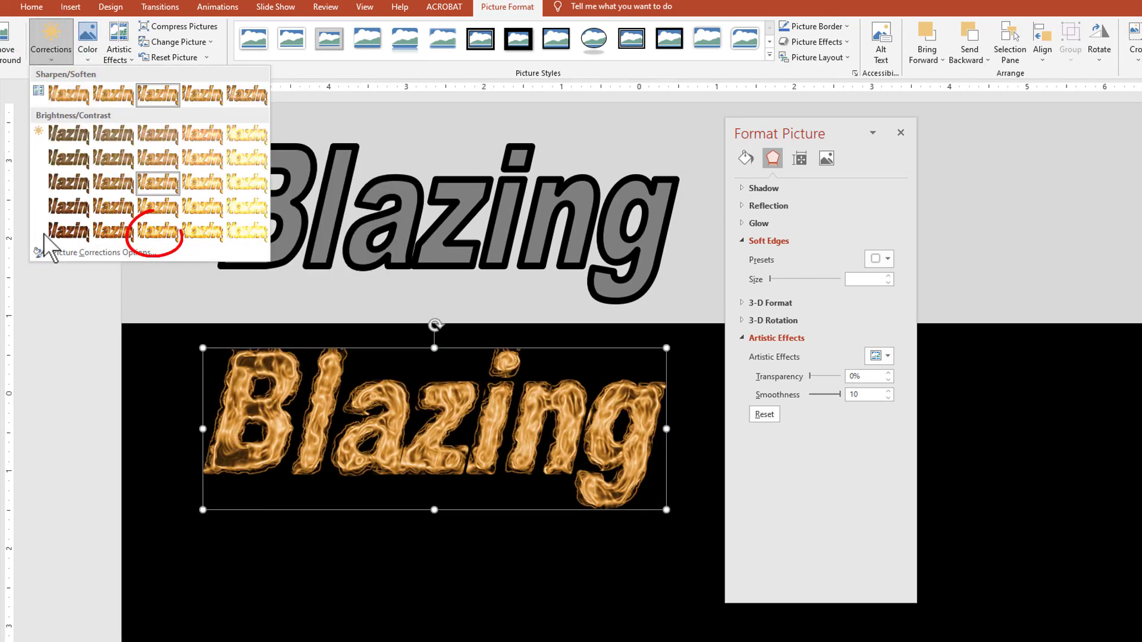
click(158, 232)
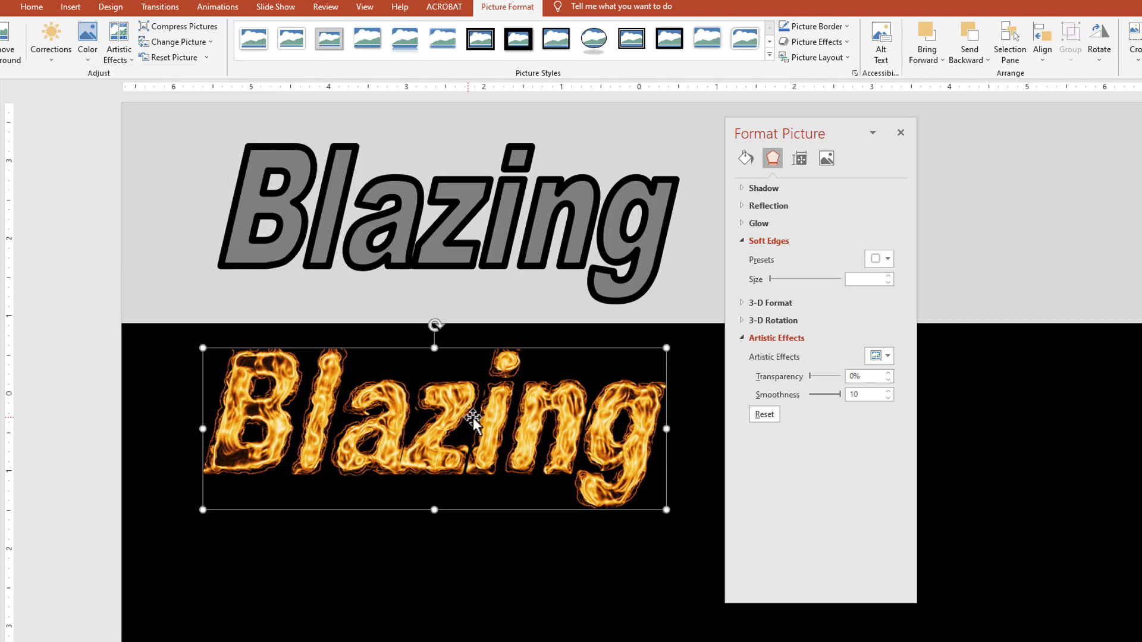
drag(473, 420, 467, 427)
drag(449, 470, 452, 416)
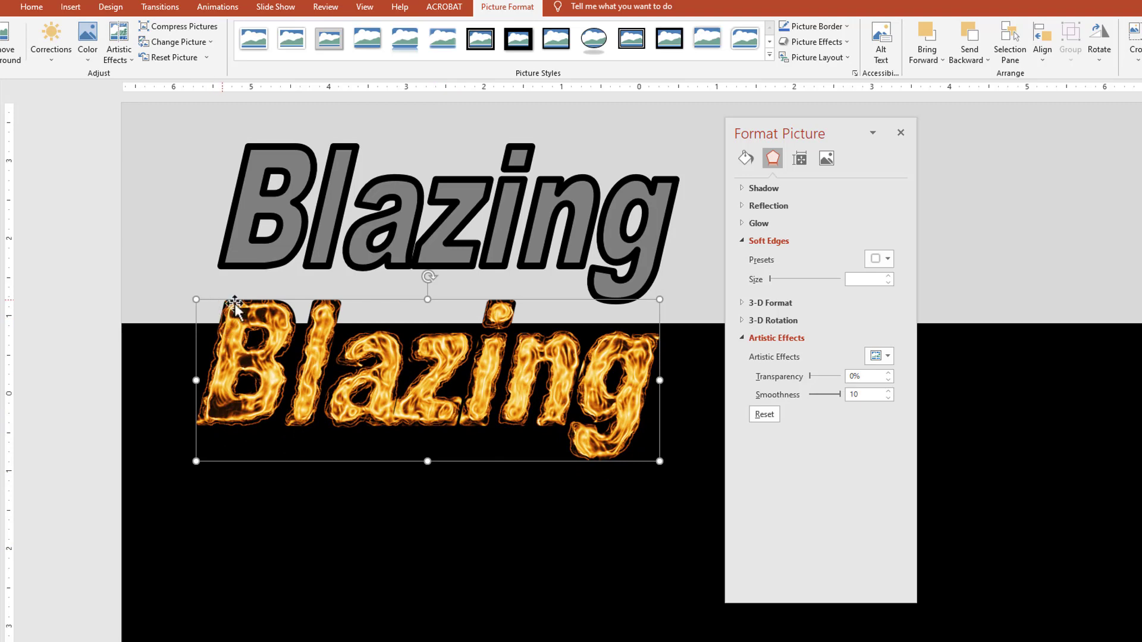
mouse_move(374, 400)
mouse_down()
mouse_move(378, 367)
mouse_move(376, 403)
mouse_up()
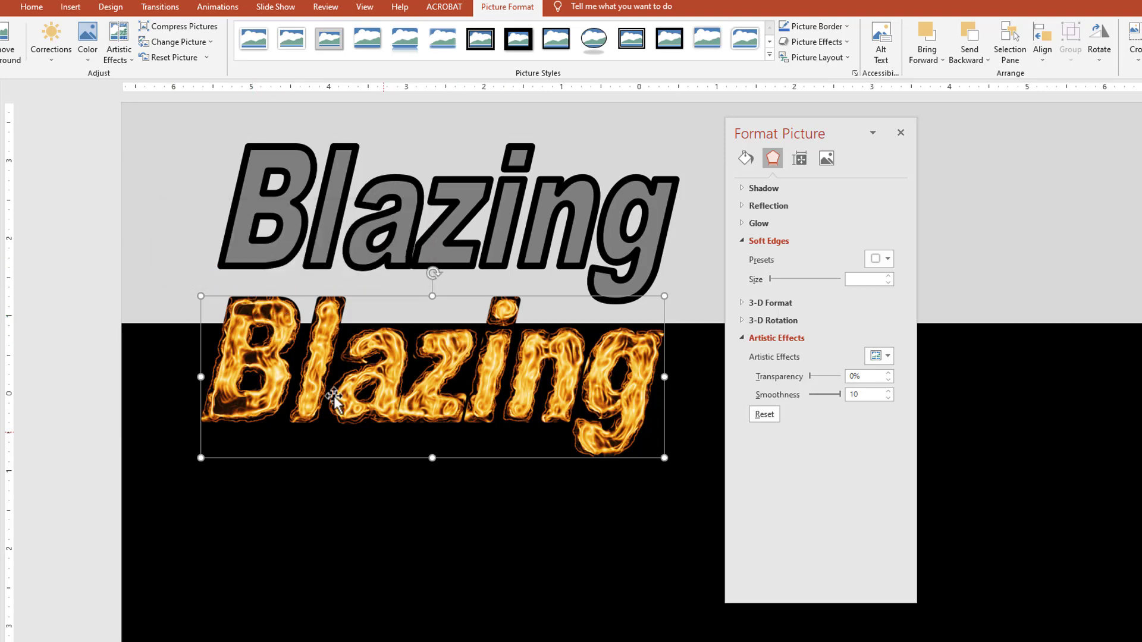
drag(410, 398, 411, 382)
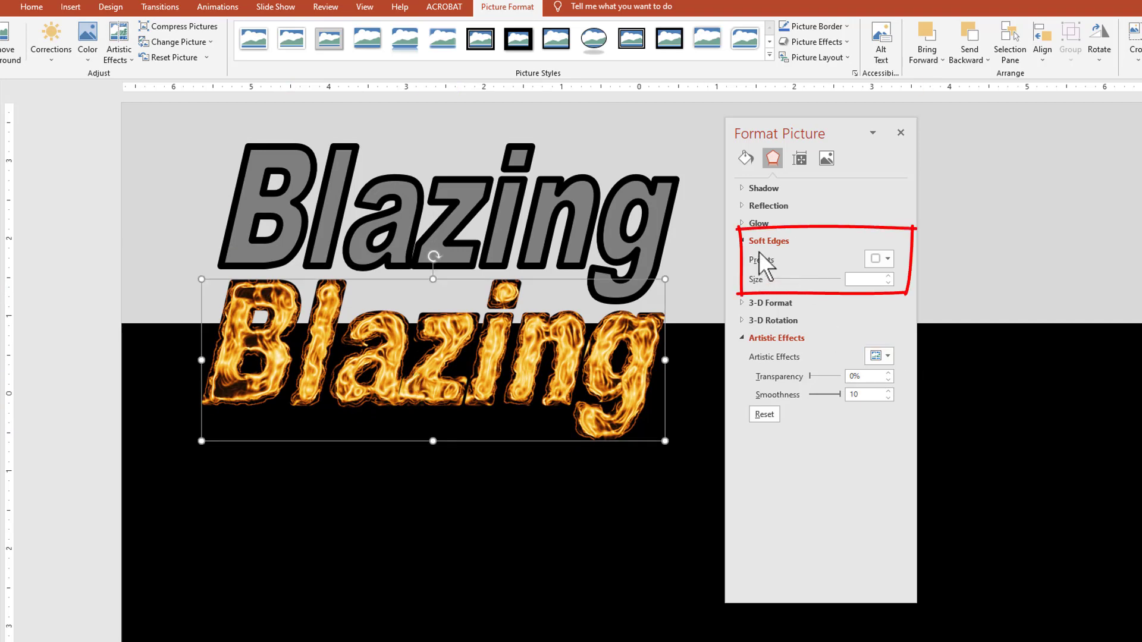
Step: Set the flame picture's soft edges to 3 pt and move it back down onto the black area
click(888, 276)
click(888, 276)
click(888, 276)
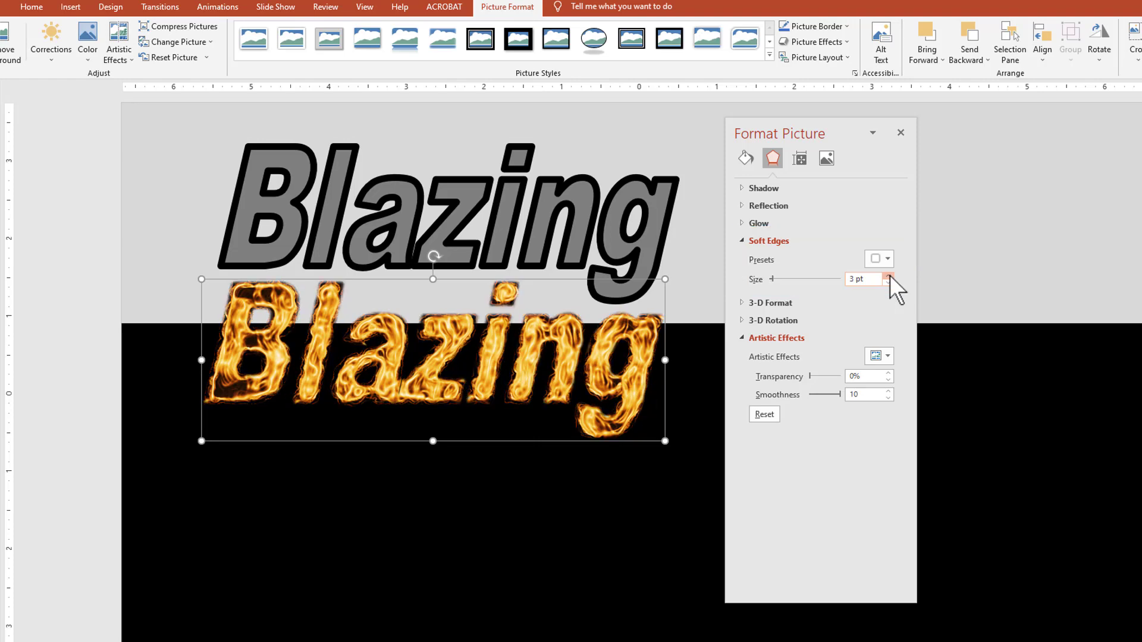
drag(425, 357, 415, 427)
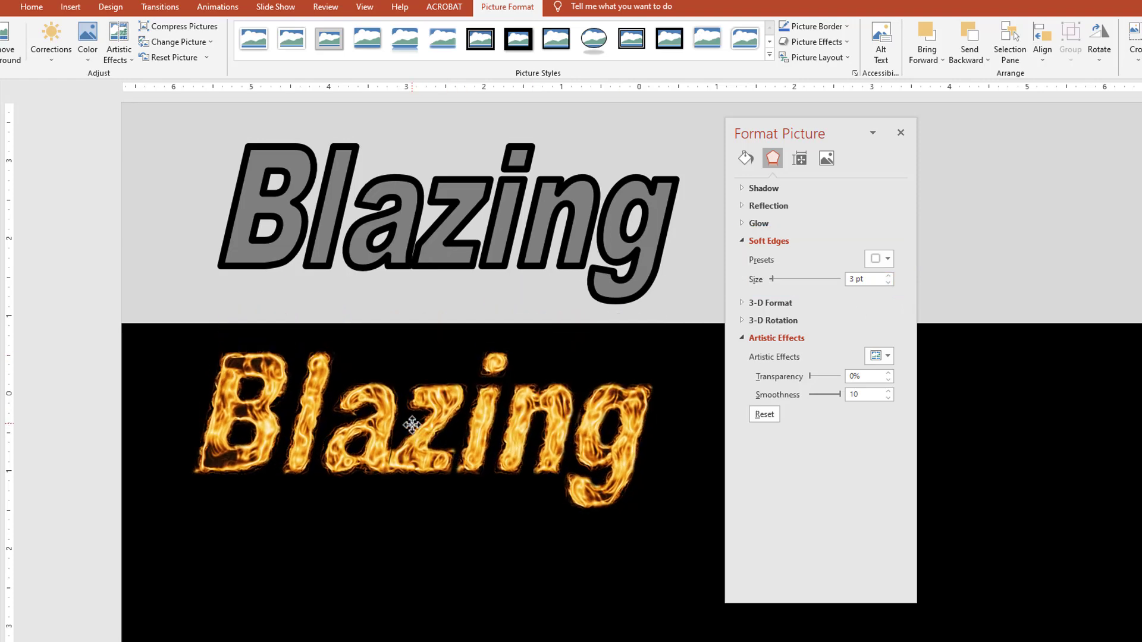
Step: Try the flame picture's soft edges at 8 pt and reduce them to 1 pt
click(888, 276)
click(888, 276)
click(889, 276)
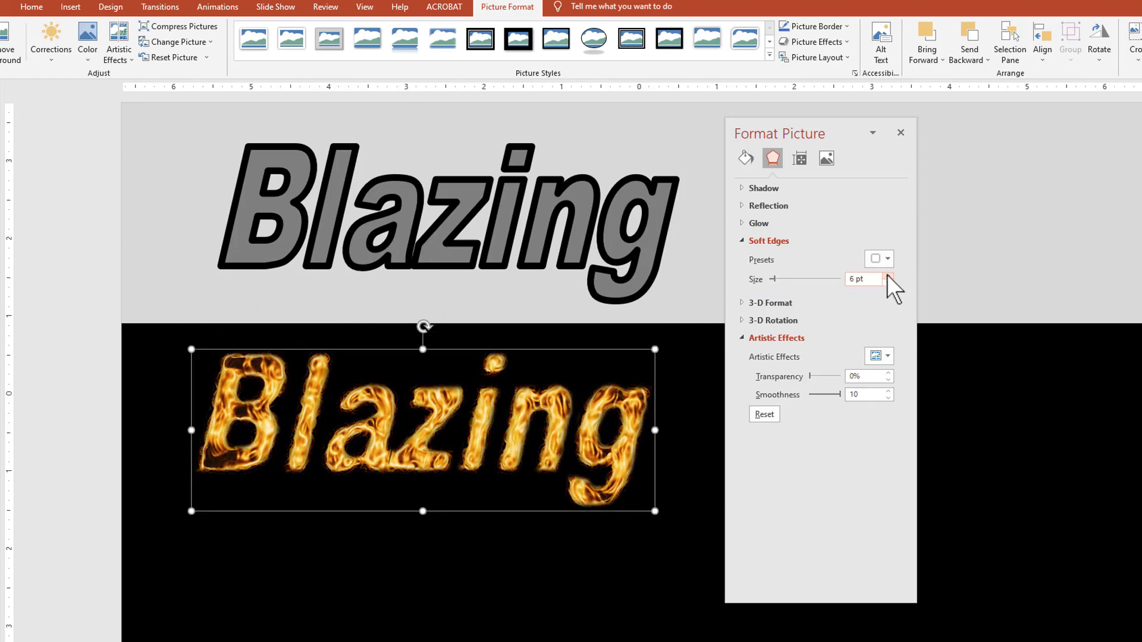
click(889, 276)
click(888, 276)
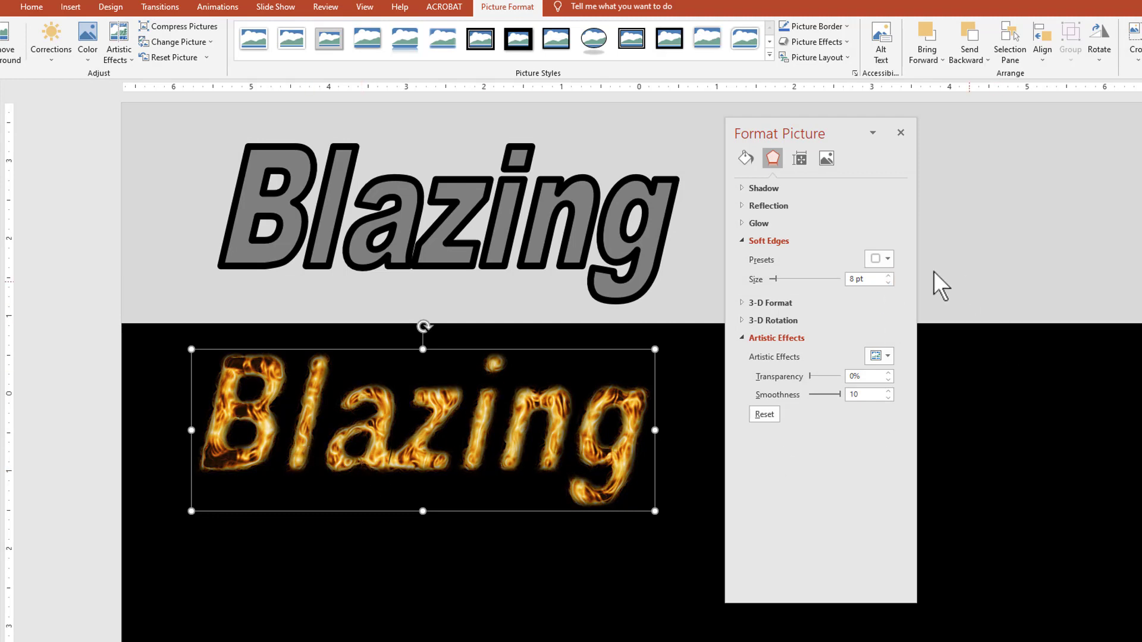
drag(776, 281, 771, 280)
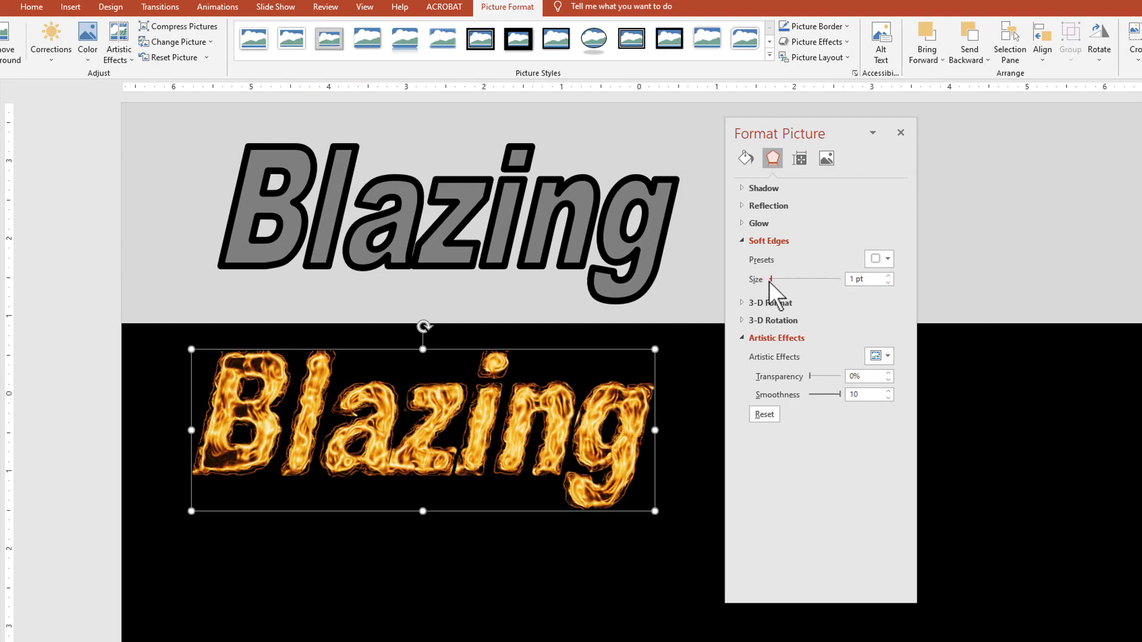
Step: Move the flame picture up to overlap the gray area and bring its soft edges to 3 pt
drag(507, 420, 509, 353)
click(888, 276)
click(888, 276)
click(888, 276)
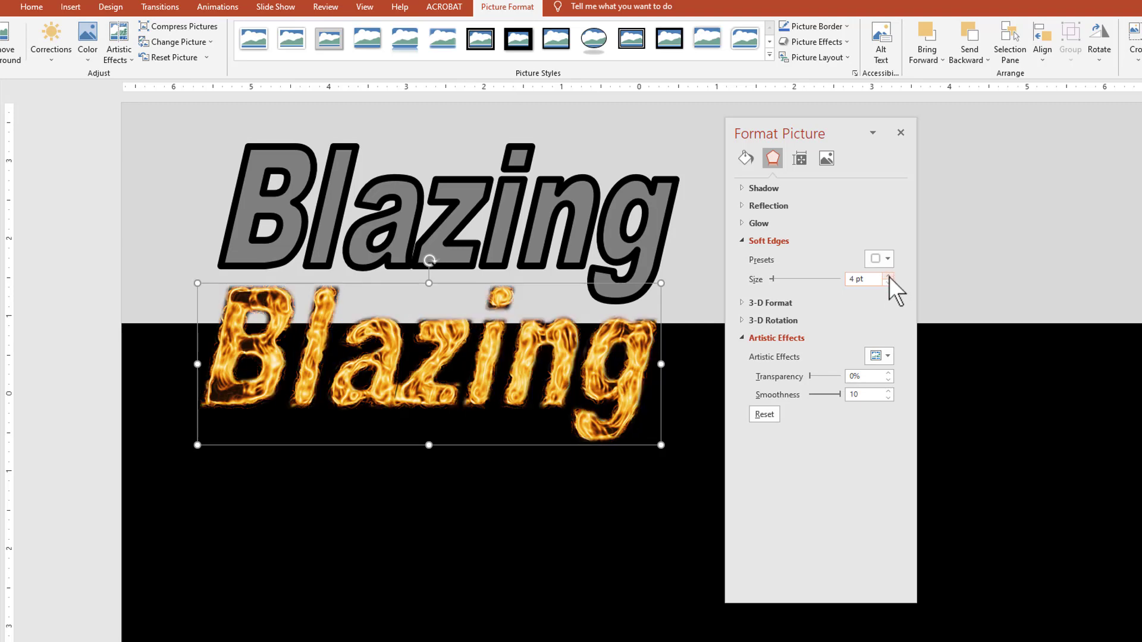
click(889, 282)
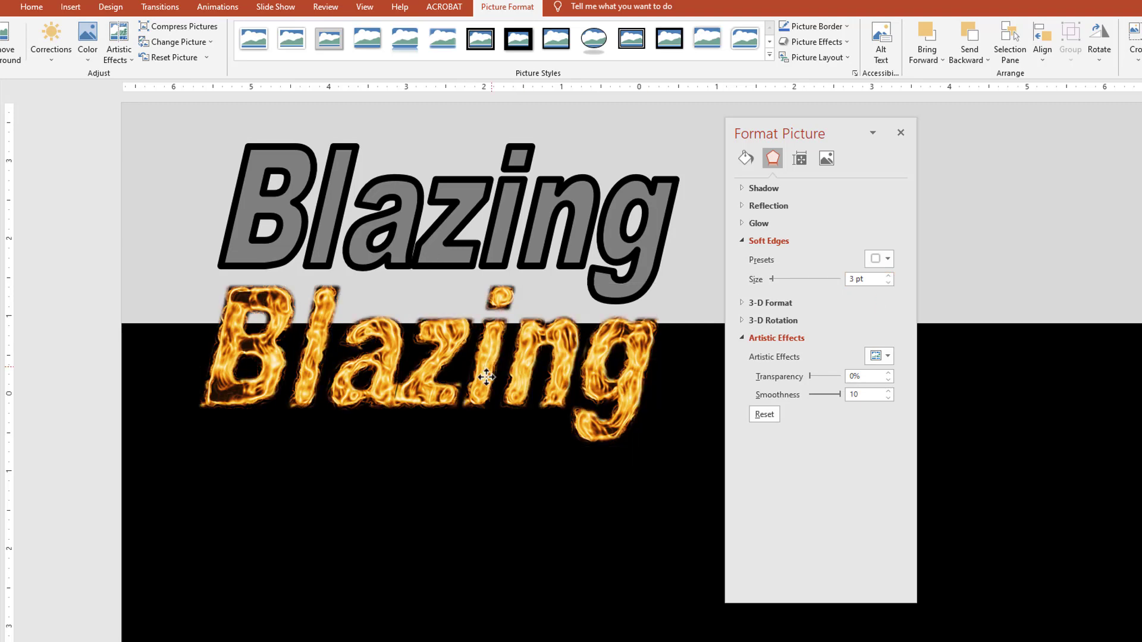
Step: Move the flame picture fully onto the black area and preview the current slide as a slide show
drag(484, 377, 495, 418)
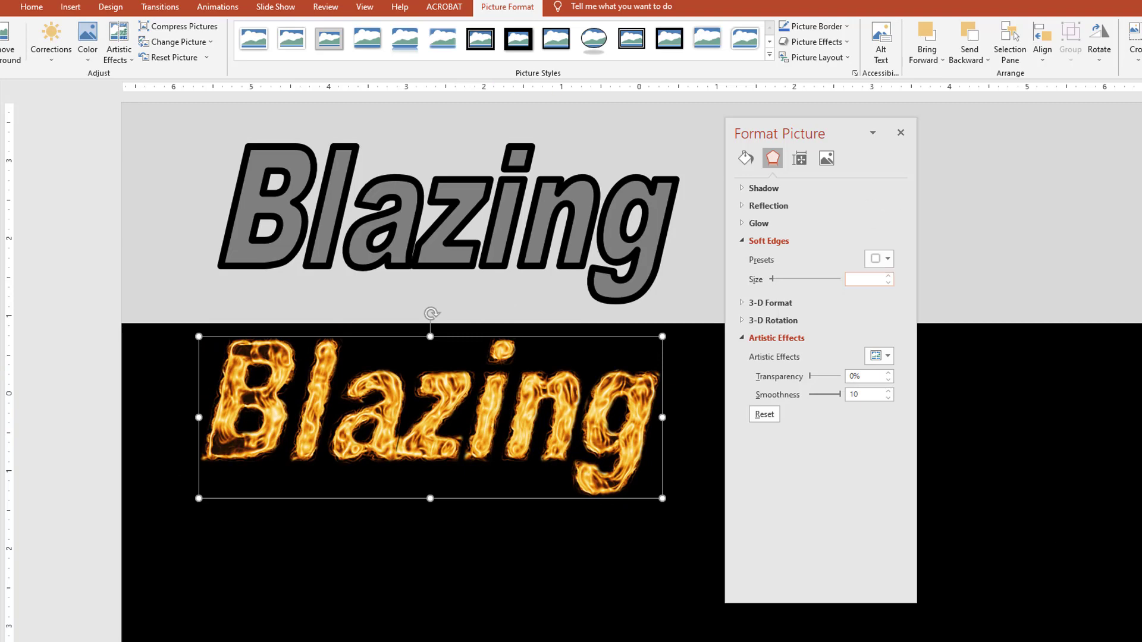
key(shift+F5)
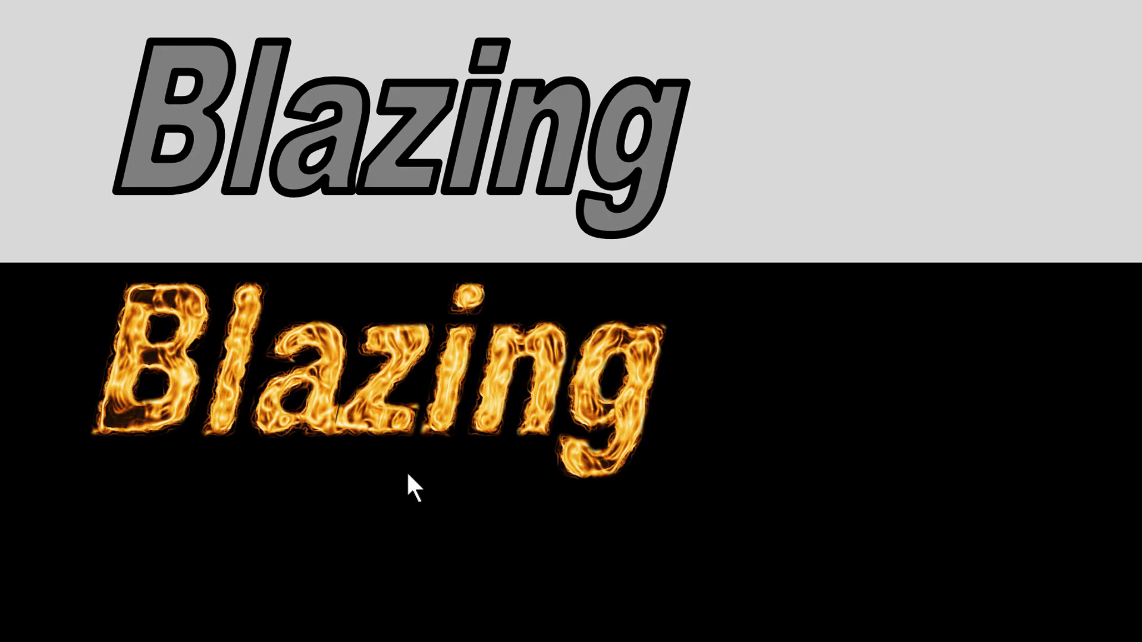
key(Escape)
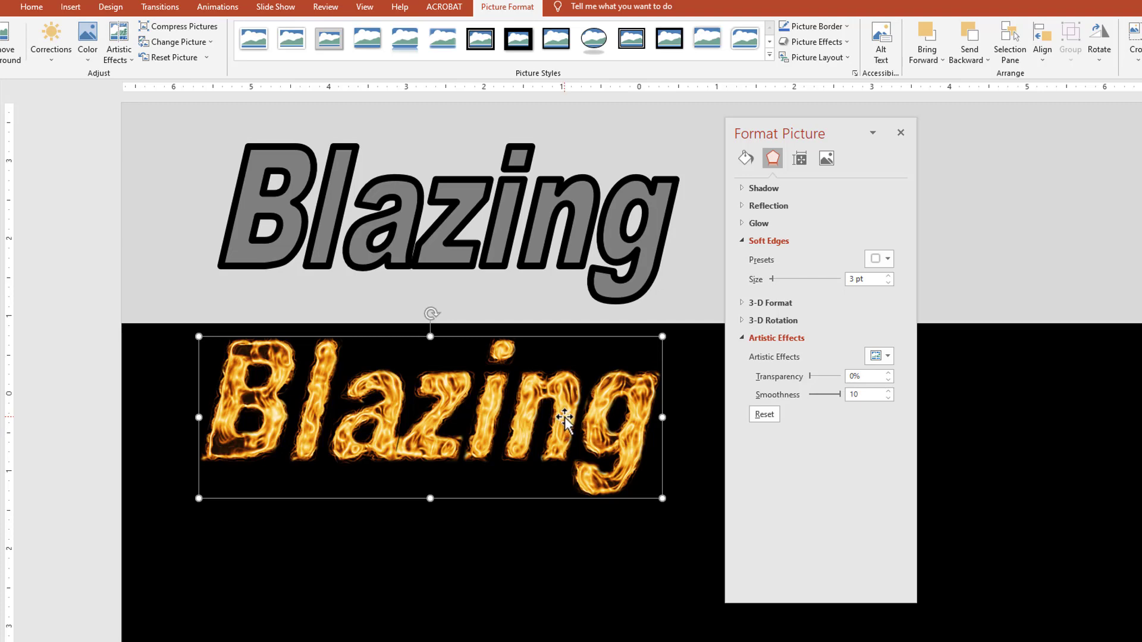
Step: Duplicate the flame picture on the black area and align the two pictures by their middles so they overlap exactly
drag(565, 419, 537, 547)
drag(180, 297, 711, 641)
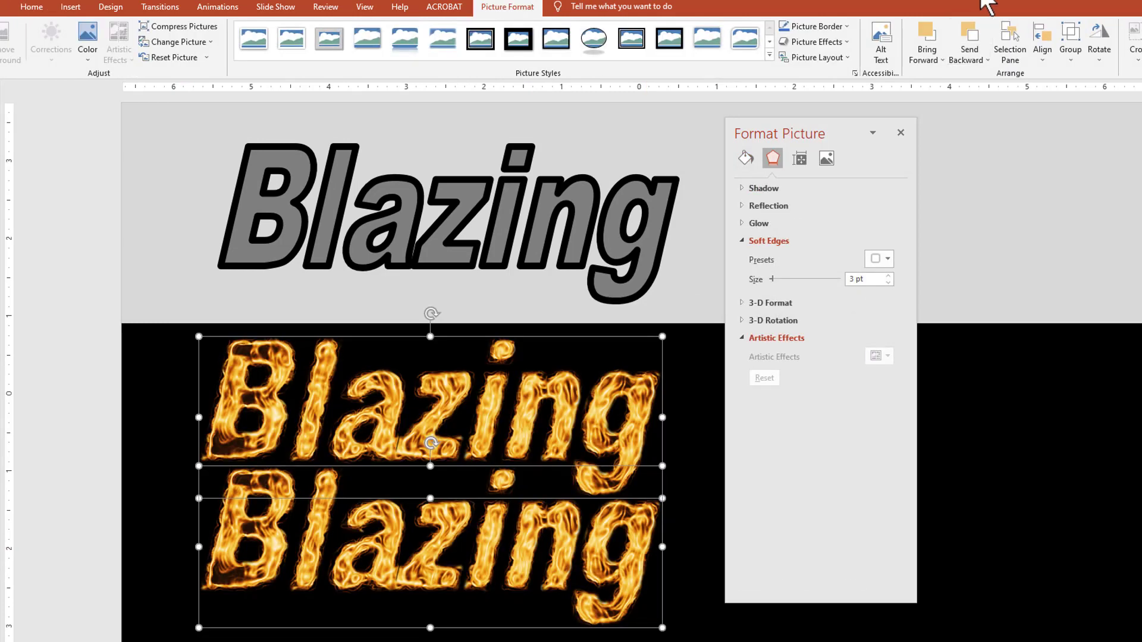
click(1043, 45)
click(1100, 95)
click(1042, 45)
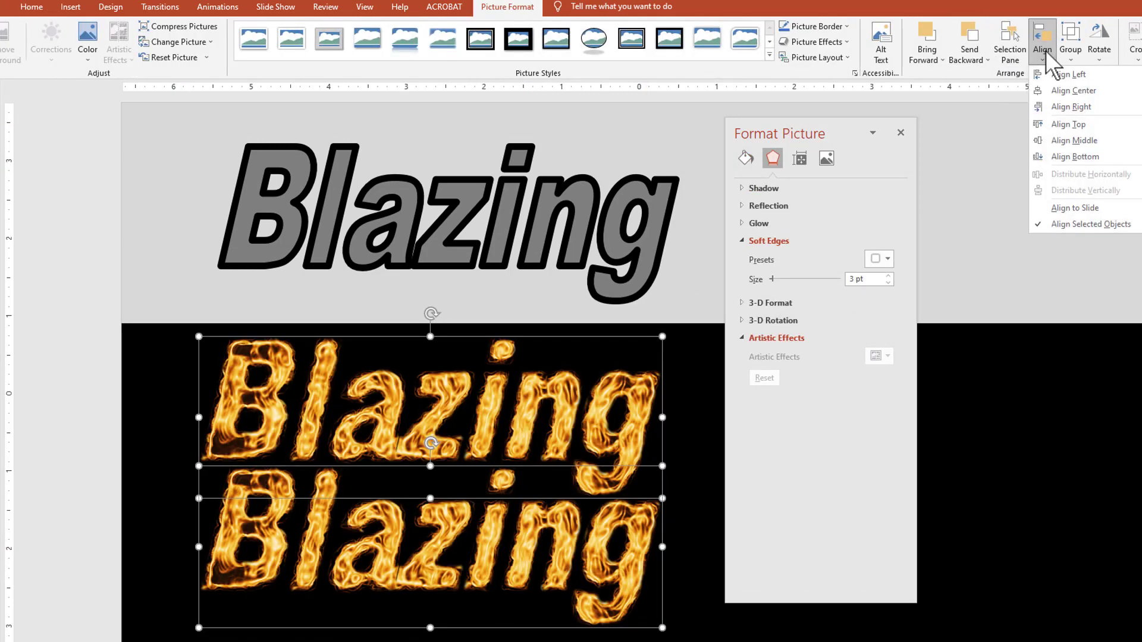
click(1100, 142)
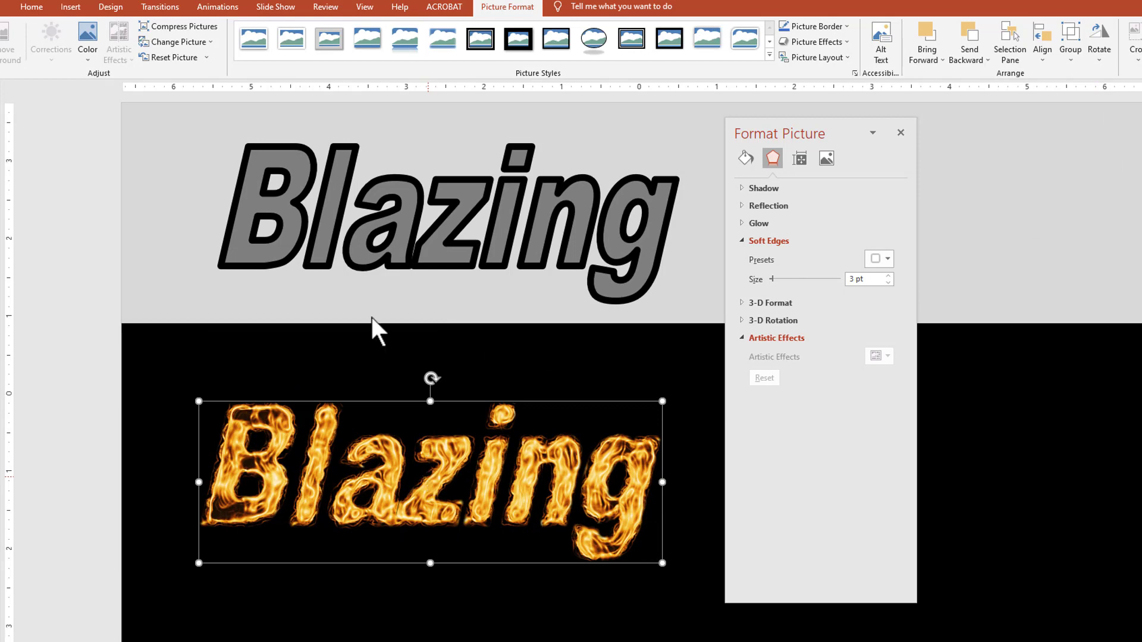
Step: Apply a darker, high-contrast brightness/contrast correction to the upper of the two stacked flame pictures
click(362, 307)
click(443, 455)
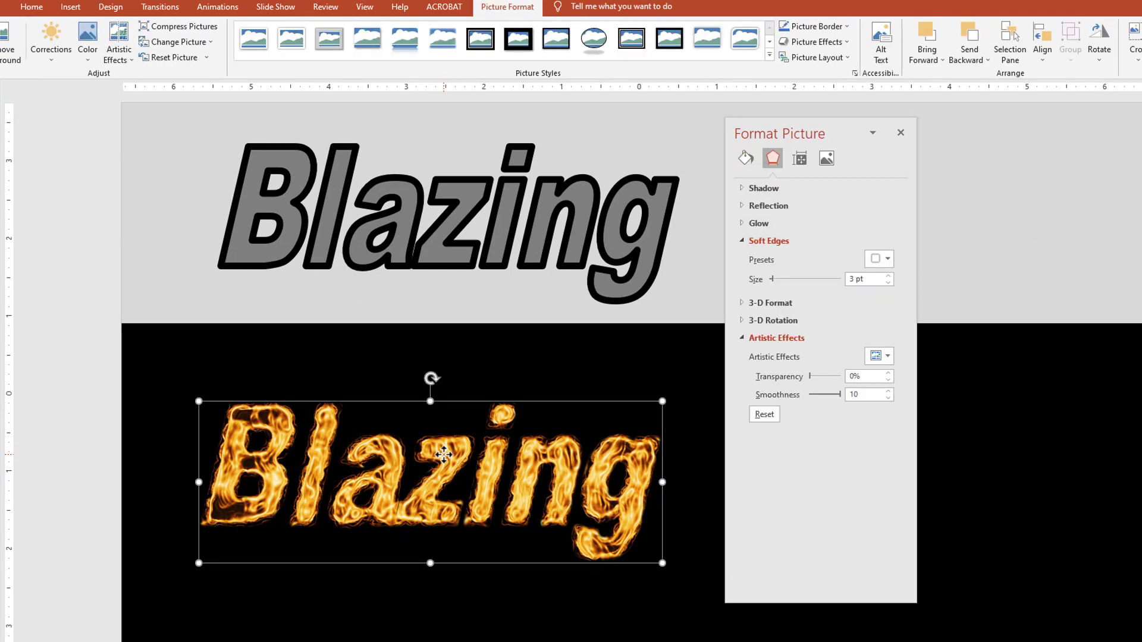
click(53, 55)
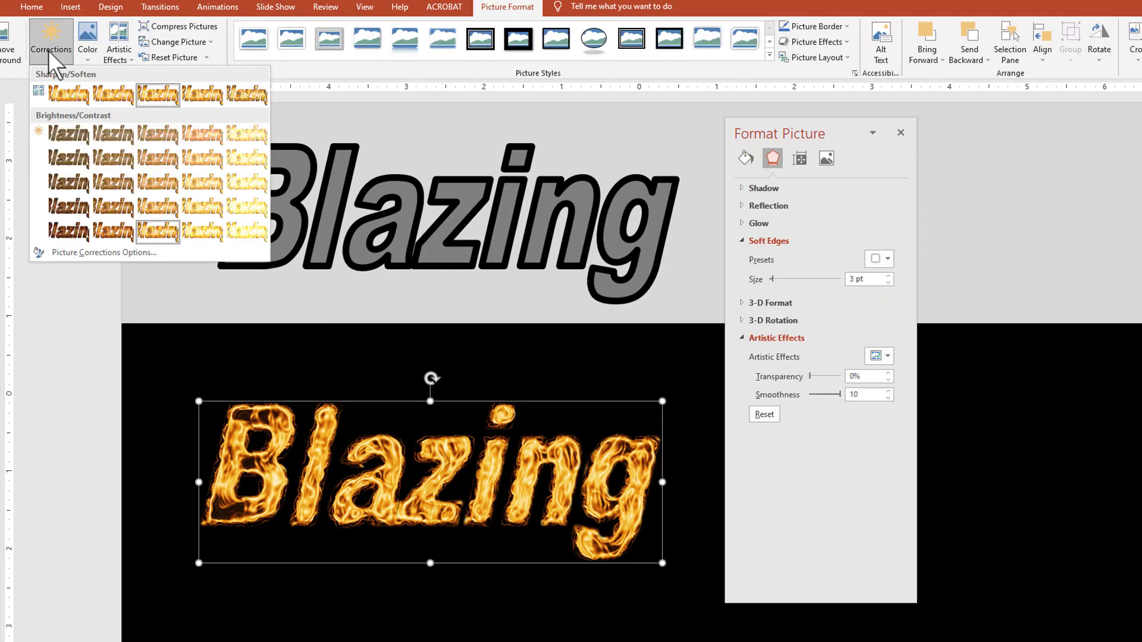
click(110, 232)
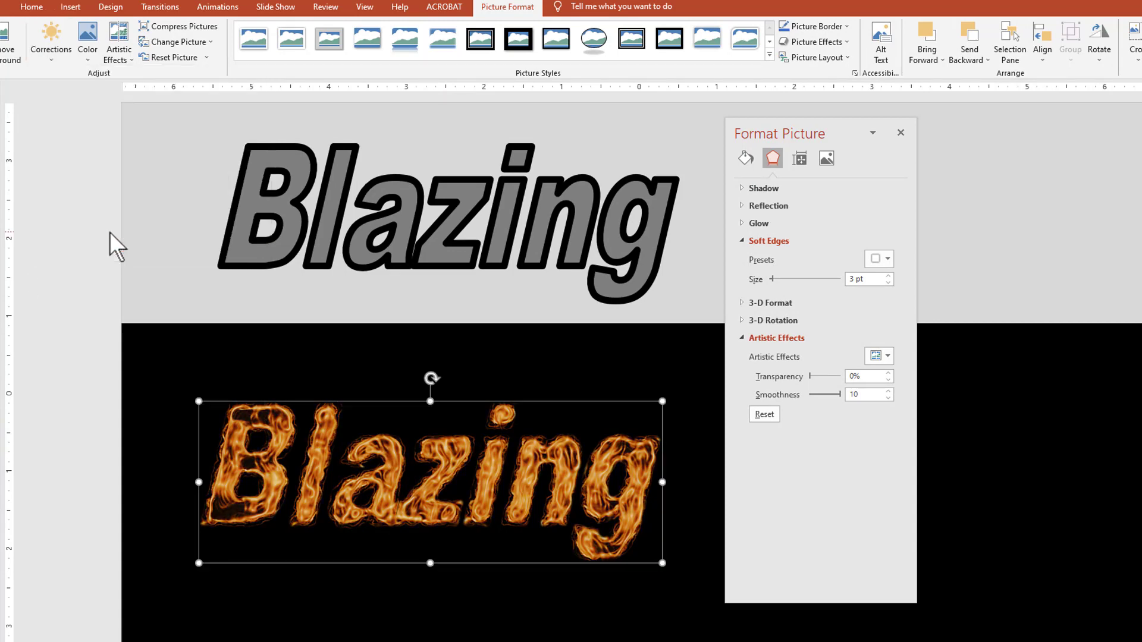
Step: Raise the darkened flame picture's soft edges to 12 pt and try moving it up over the gray area
click(888, 276)
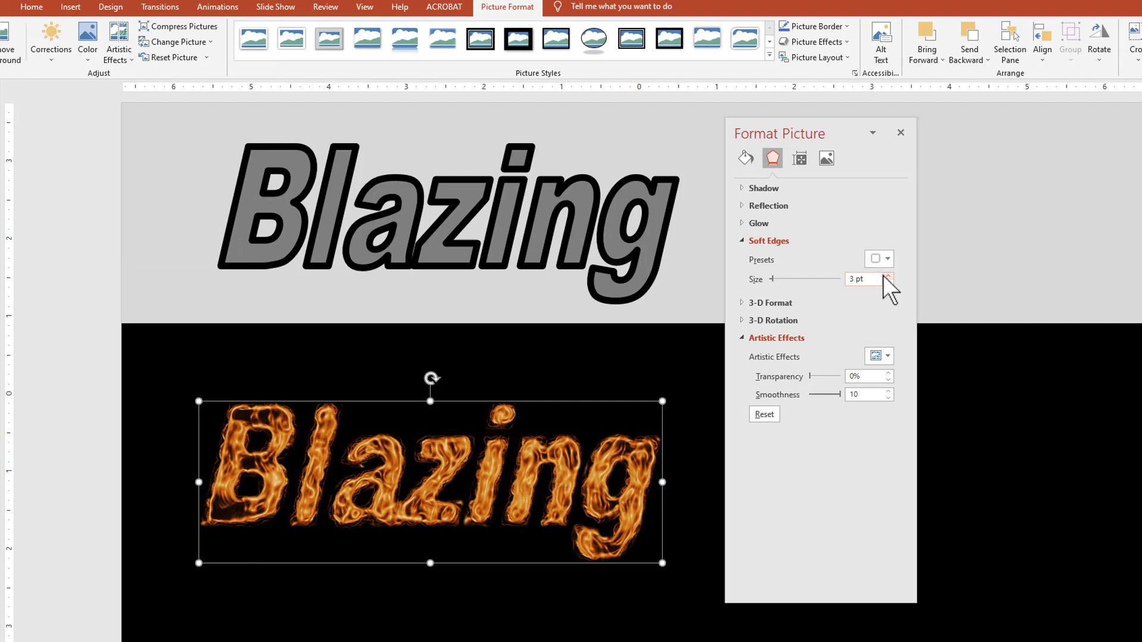
click(888, 276)
click(888, 276)
click(888, 276)
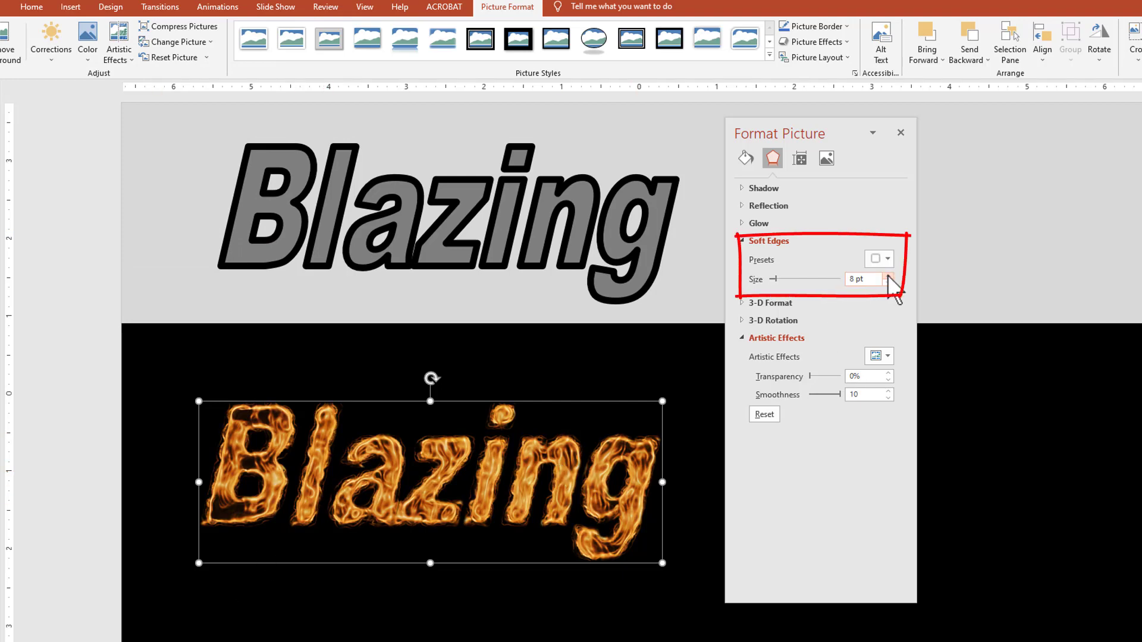
click(888, 276)
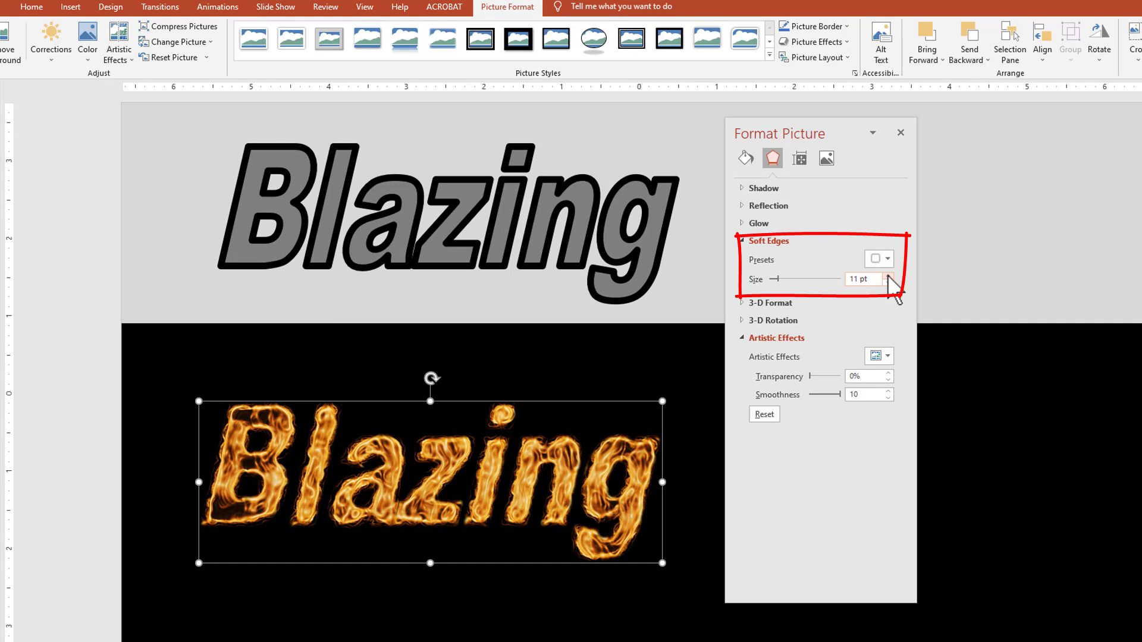
click(889, 276)
drag(522, 478, 536, 311)
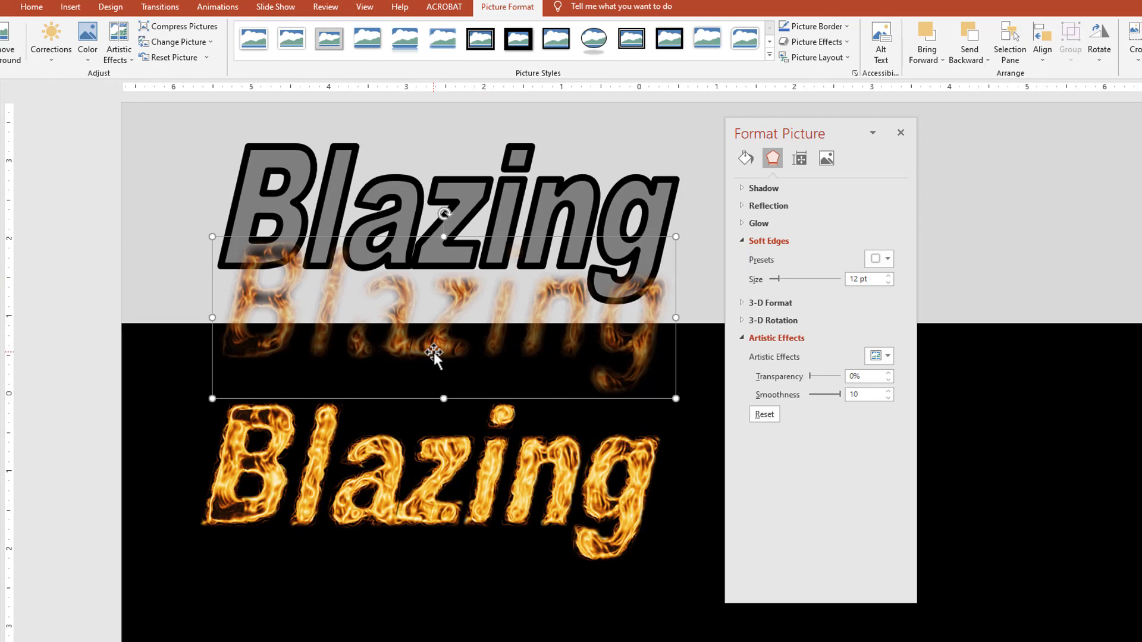
key(Escape)
Step: Place a comparison flame picture below the stacked pair on the black area and delete it
drag(154, 288, 721, 640)
drag(632, 510, 607, 582)
click(447, 301)
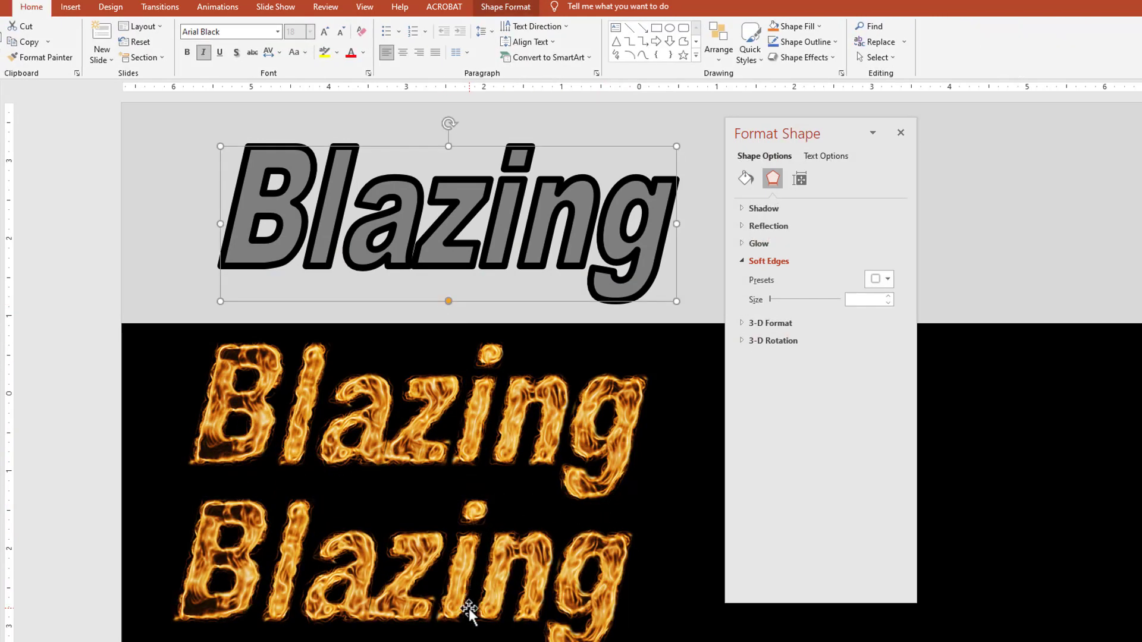
click(462, 604)
key(Escape)
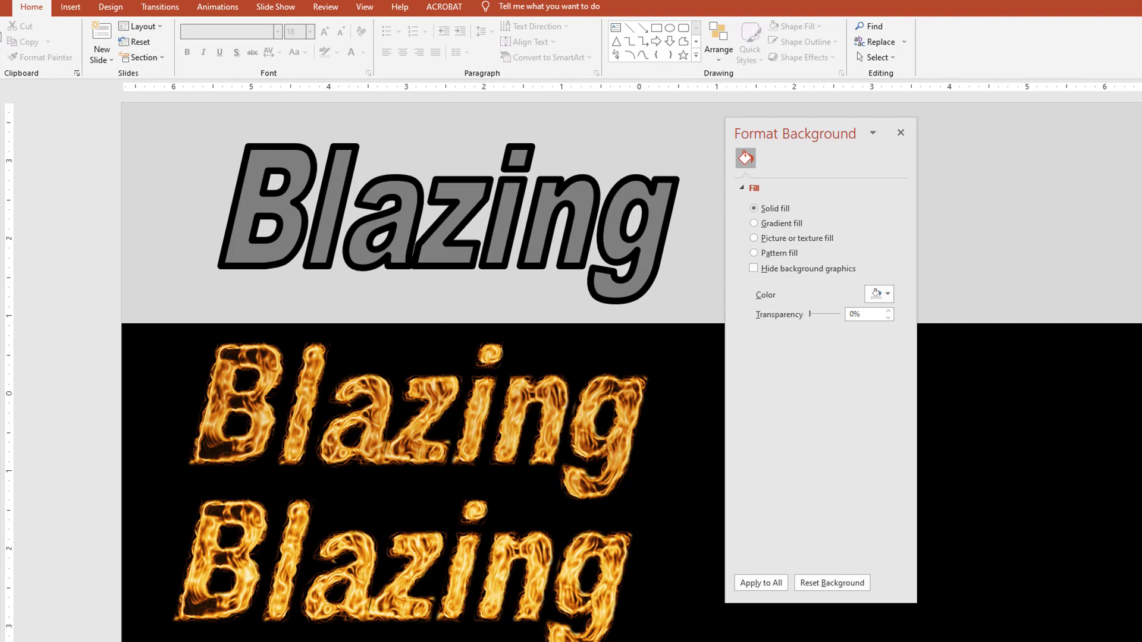
click(901, 132)
click(418, 583)
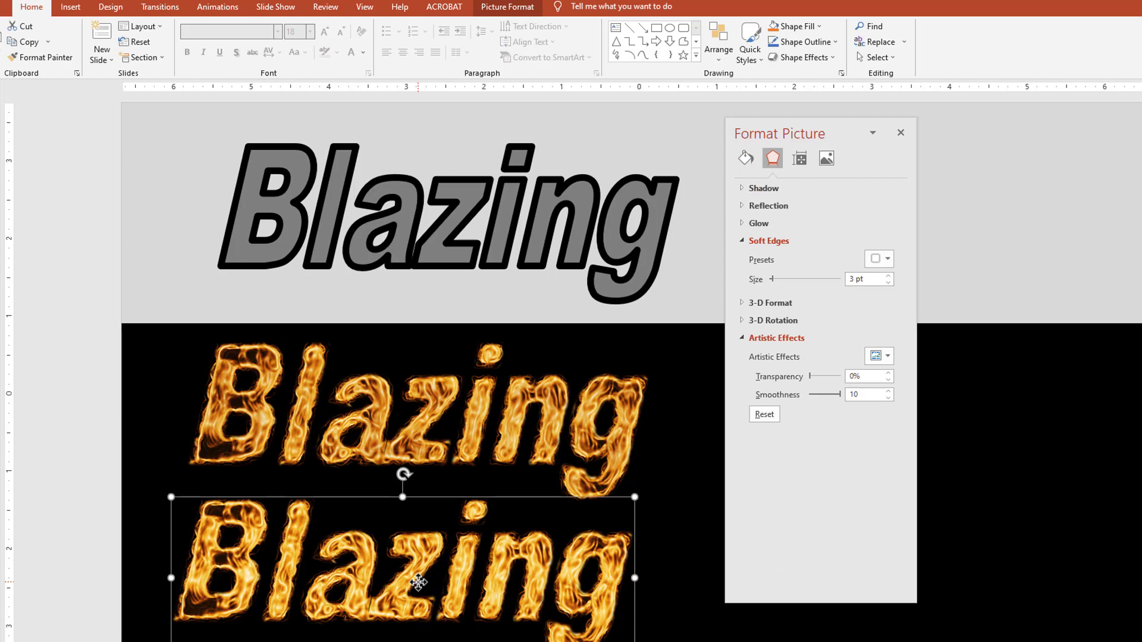
key(Delete)
Step: Copy both stacked flame pictures, paste them as a single picture and move it below the originals
drag(149, 281, 704, 594)
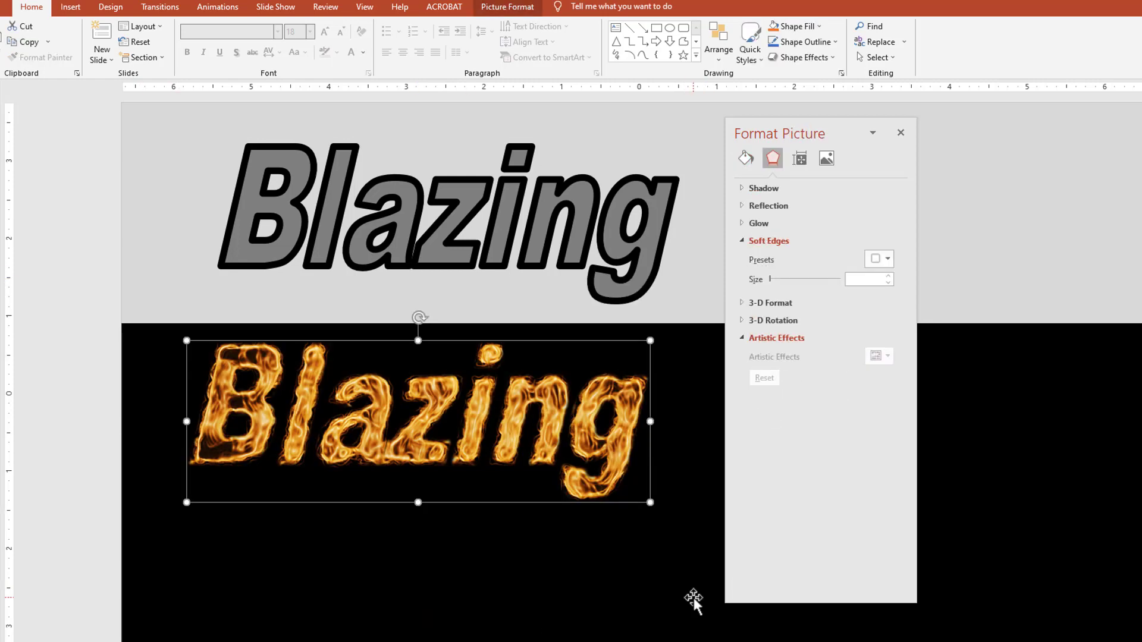
key(ctrl+v)
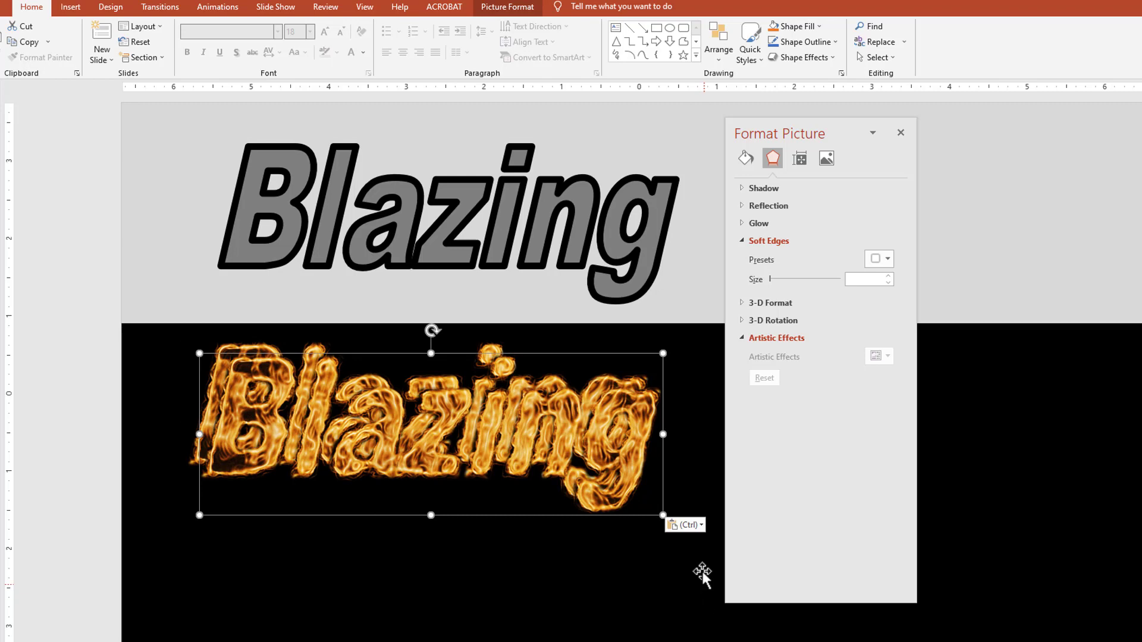
click(702, 524)
drag(425, 454, 414, 601)
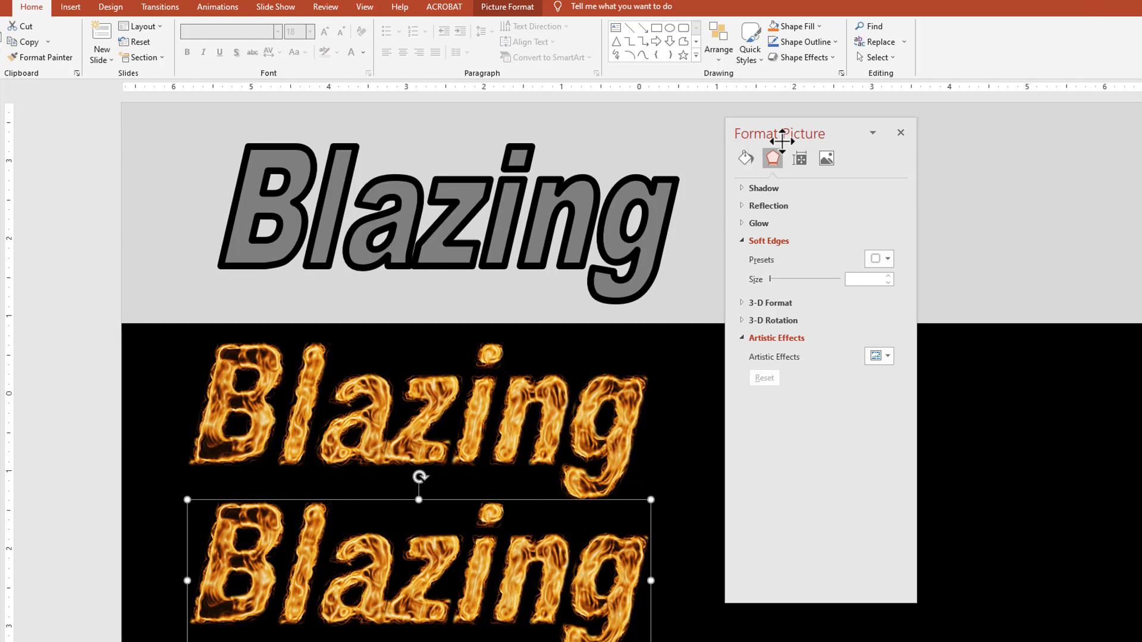
Step: Recolor the merged flame picture with the highest color saturation preset and the warmest color tone preset
click(499, 7)
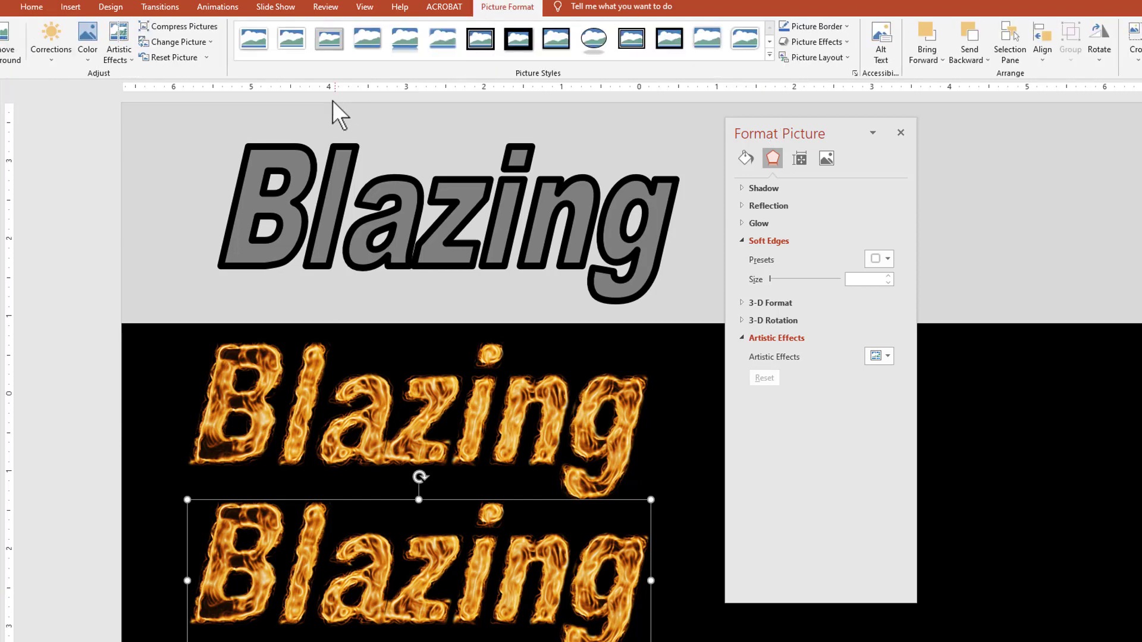
click(88, 43)
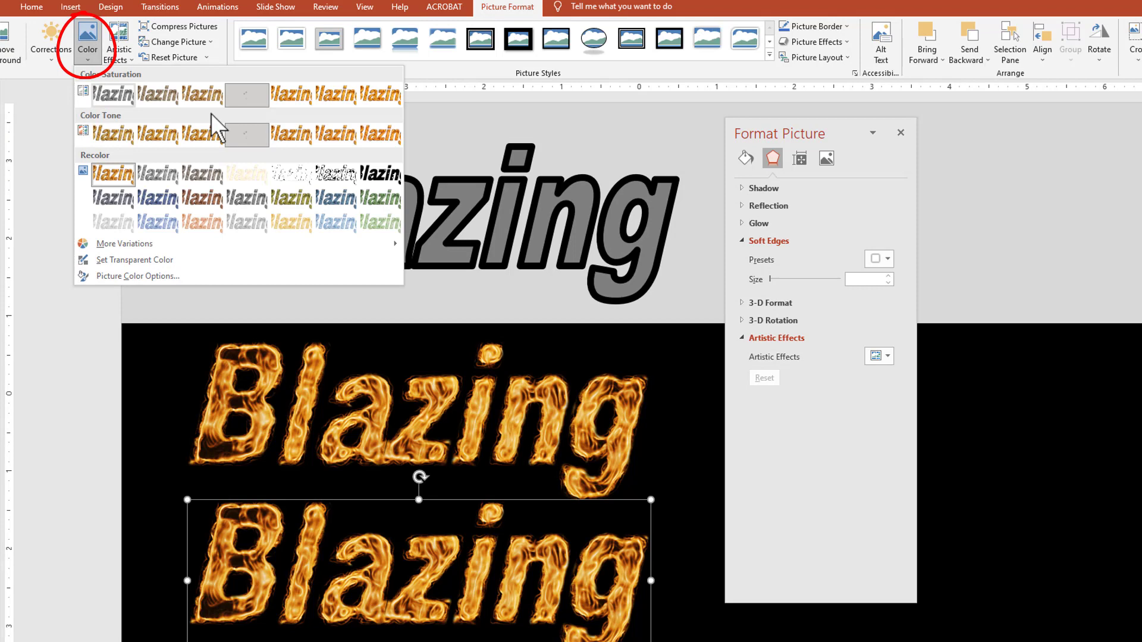
click(382, 100)
click(88, 47)
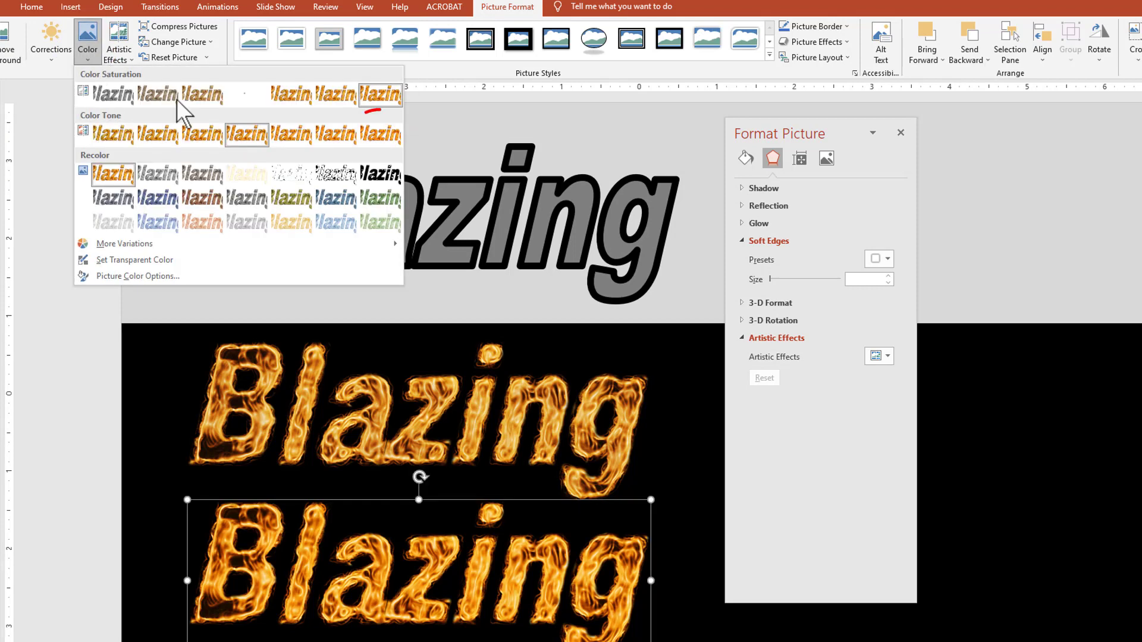
click(380, 135)
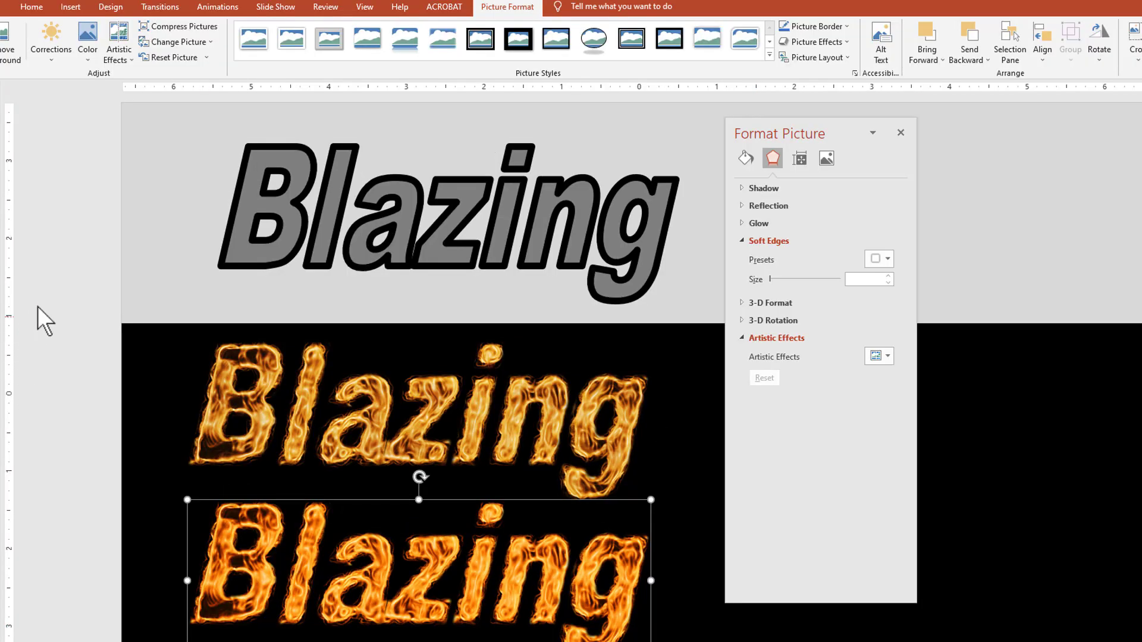
Step: Remove the original stacked flame pictures and move the recolored one up on the black area
drag(40, 301, 684, 552)
drag(602, 618, 586, 493)
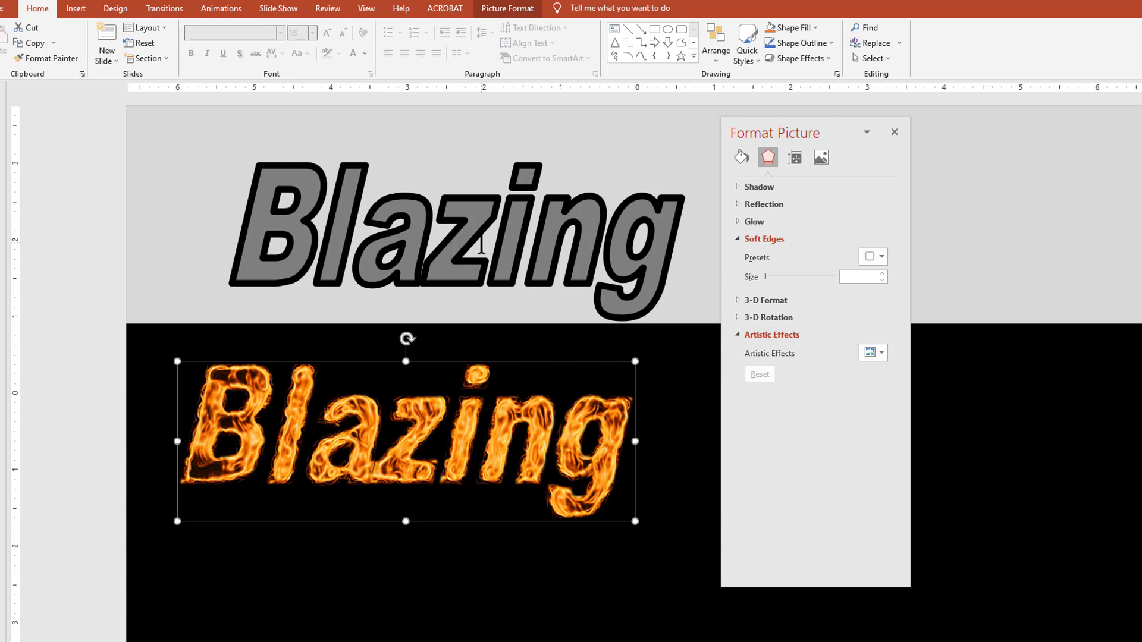
Step: Duplicate the gray Blazing text box and place the copy slightly below the original
click(451, 295)
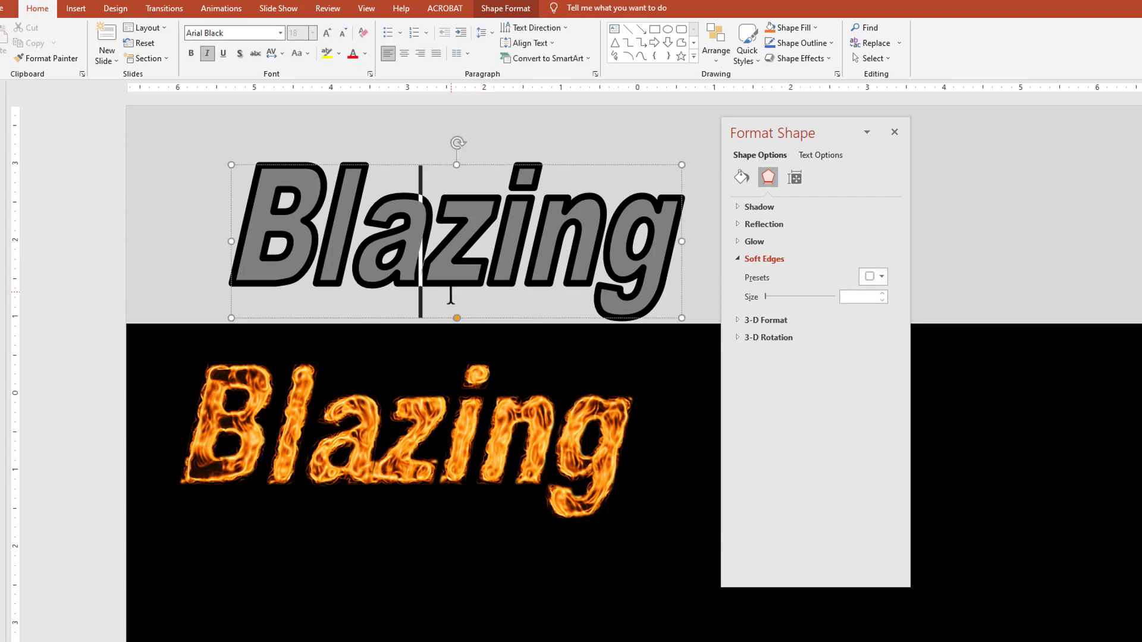
click(430, 318)
drag(429, 318, 437, 361)
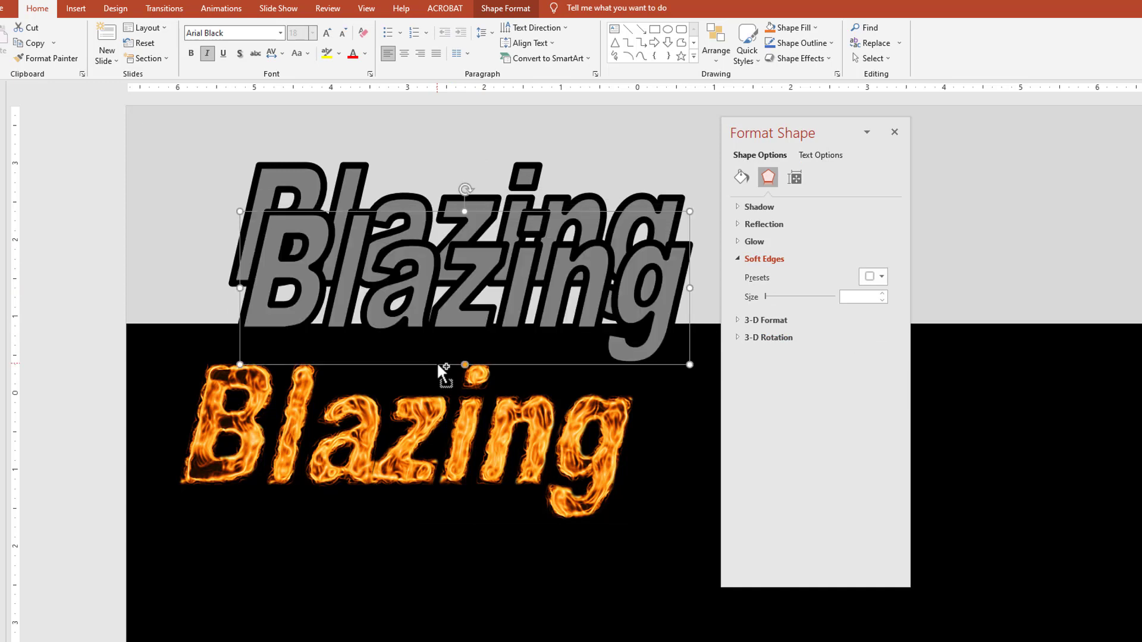
Step: Give the copied Blazing text no fill and a solid red outline 1 pt wide
click(815, 157)
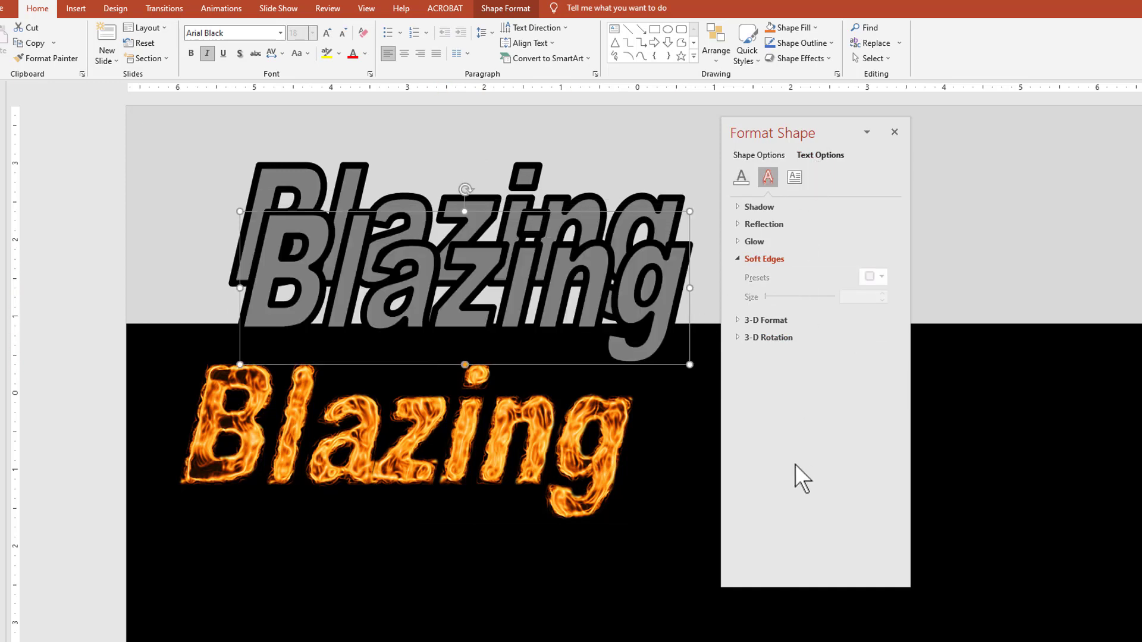
click(745, 182)
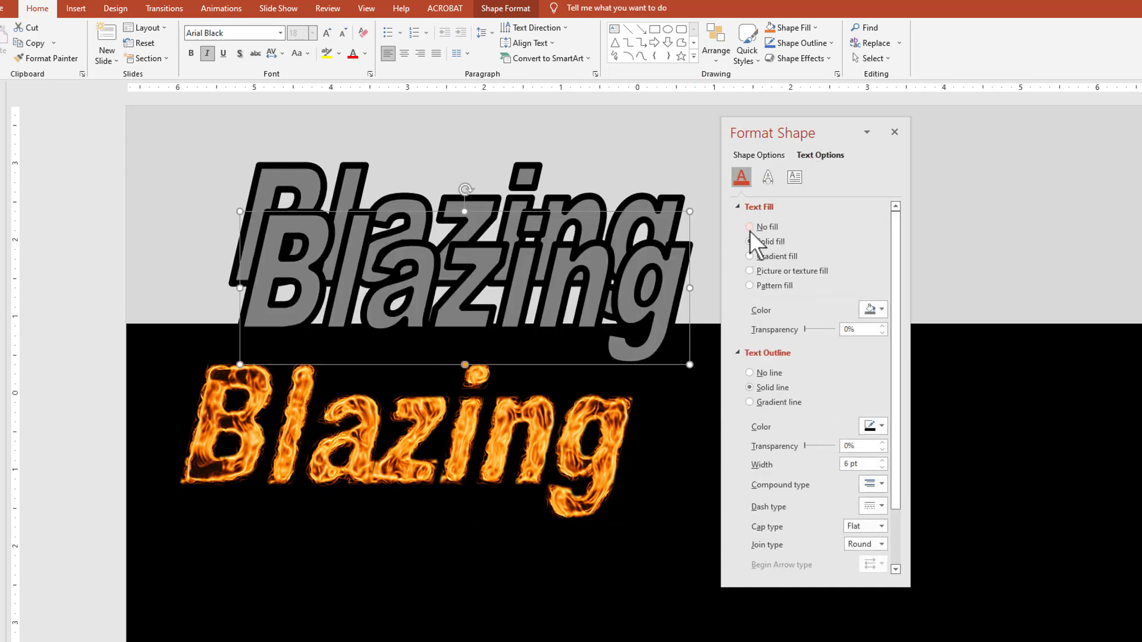
click(750, 229)
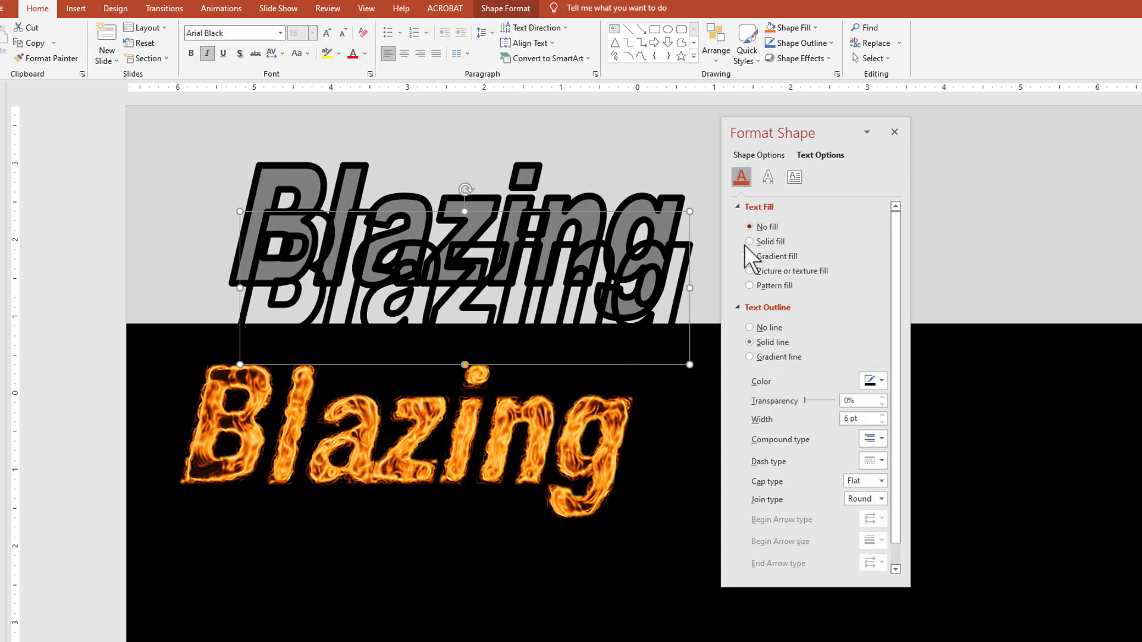
click(881, 381)
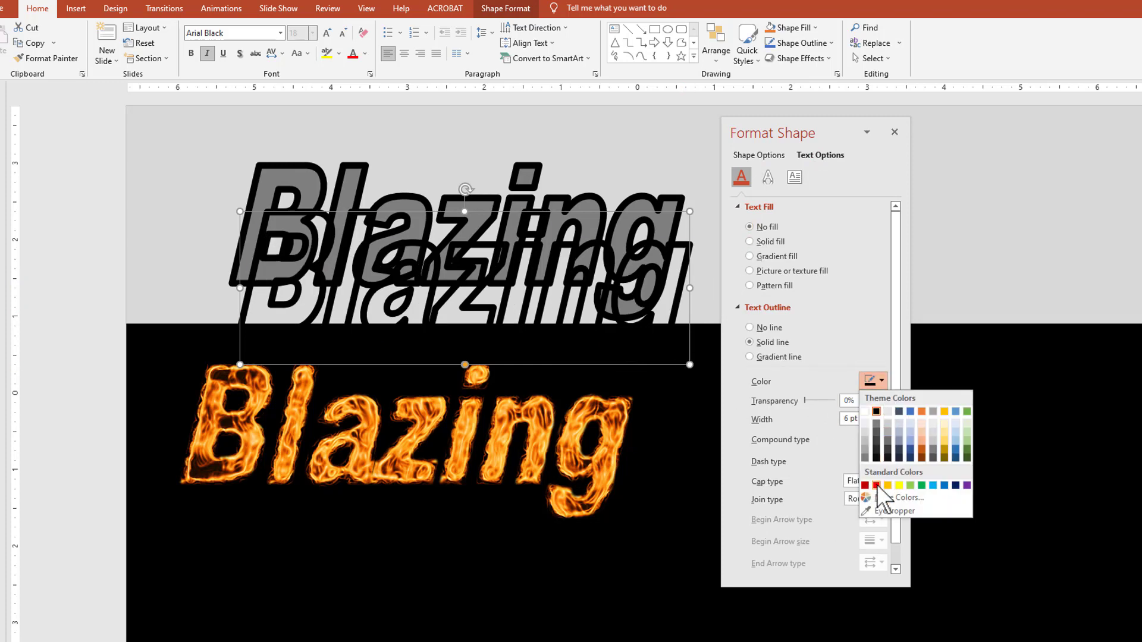
click(877, 484)
double_click(869, 419)
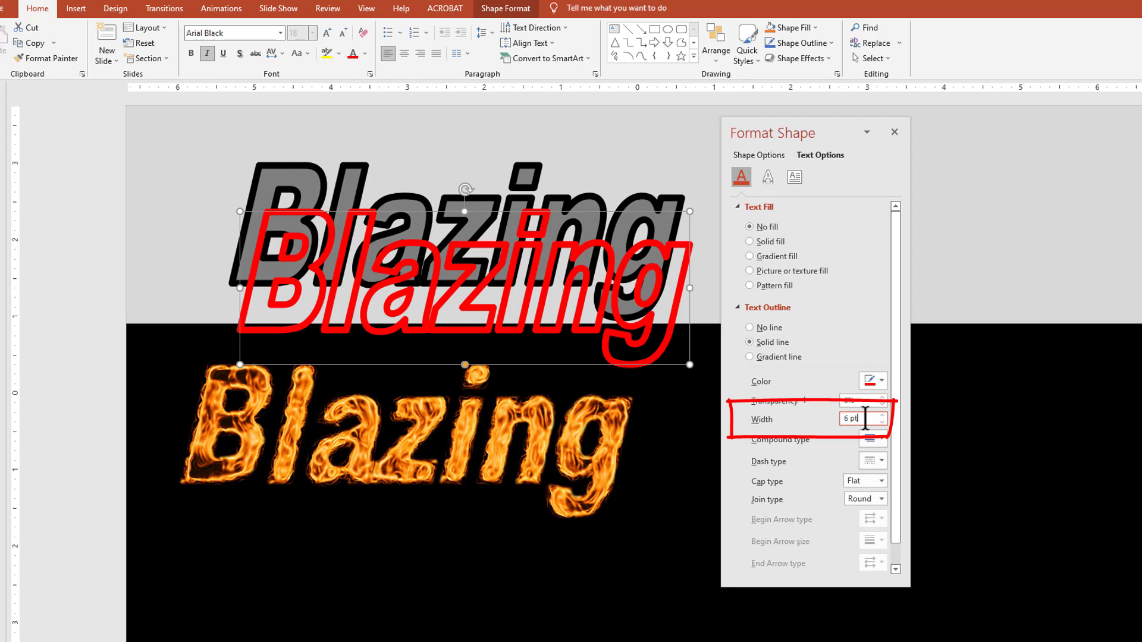
text(1)
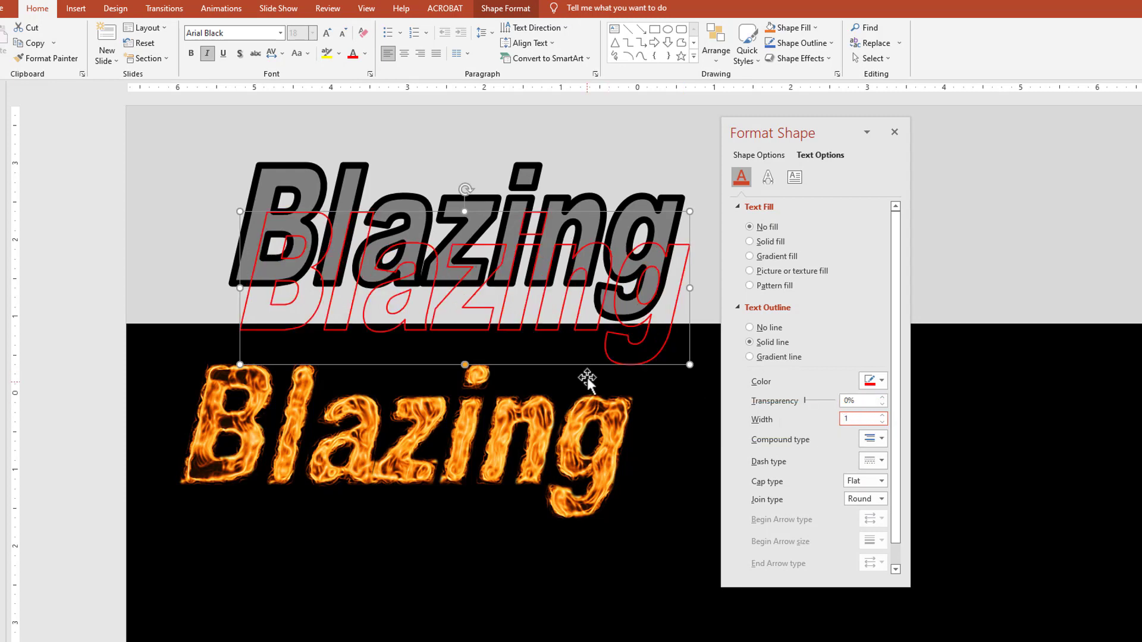
click(602, 345)
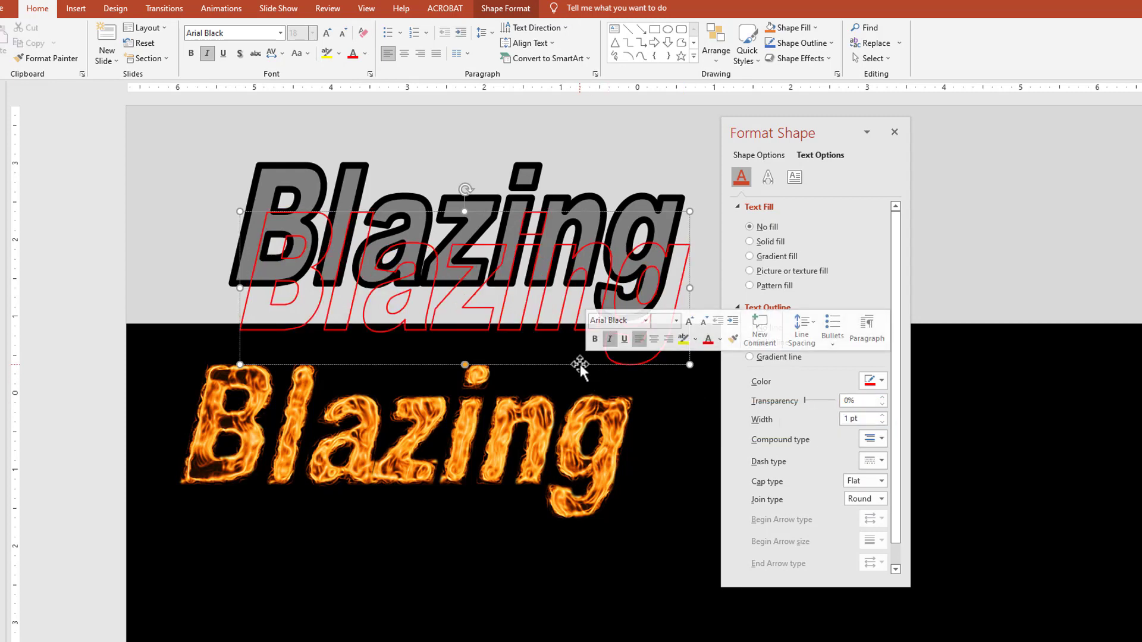
Step: Move the red outline text over the gray Blazing text and align both by center and middle
drag(581, 365, 587, 319)
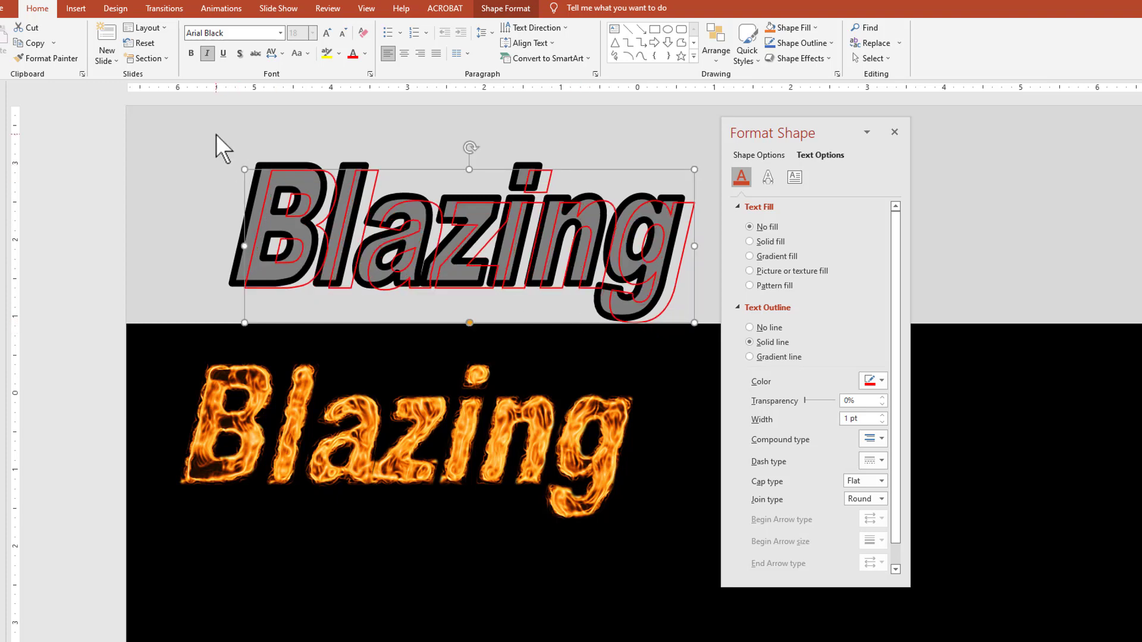
drag(215, 133, 706, 351)
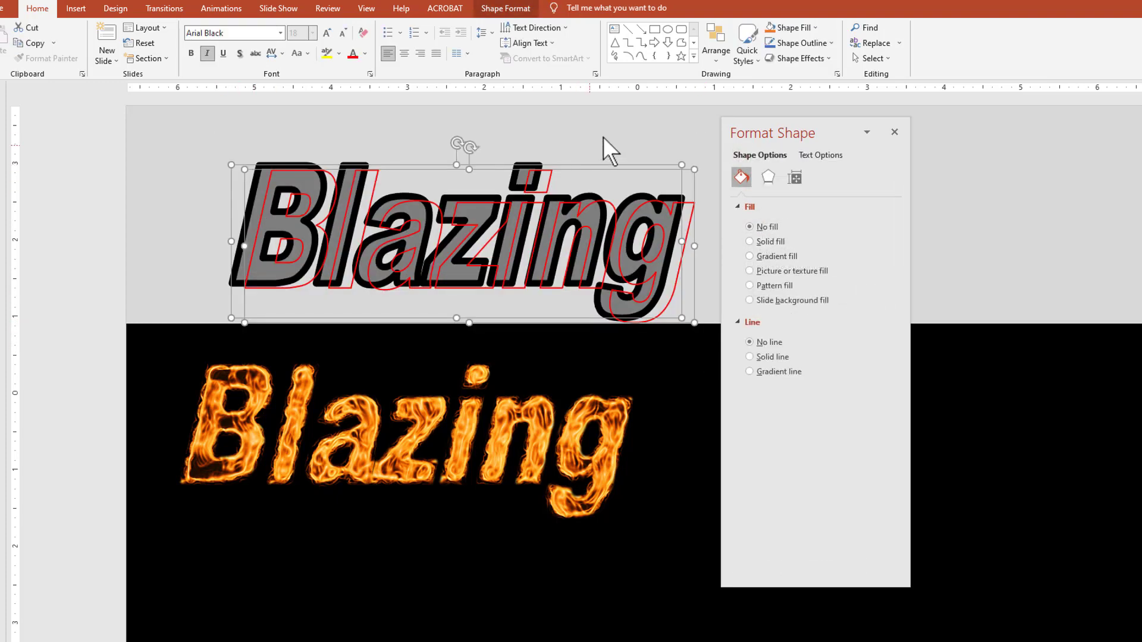
click(505, 9)
click(908, 47)
click(939, 87)
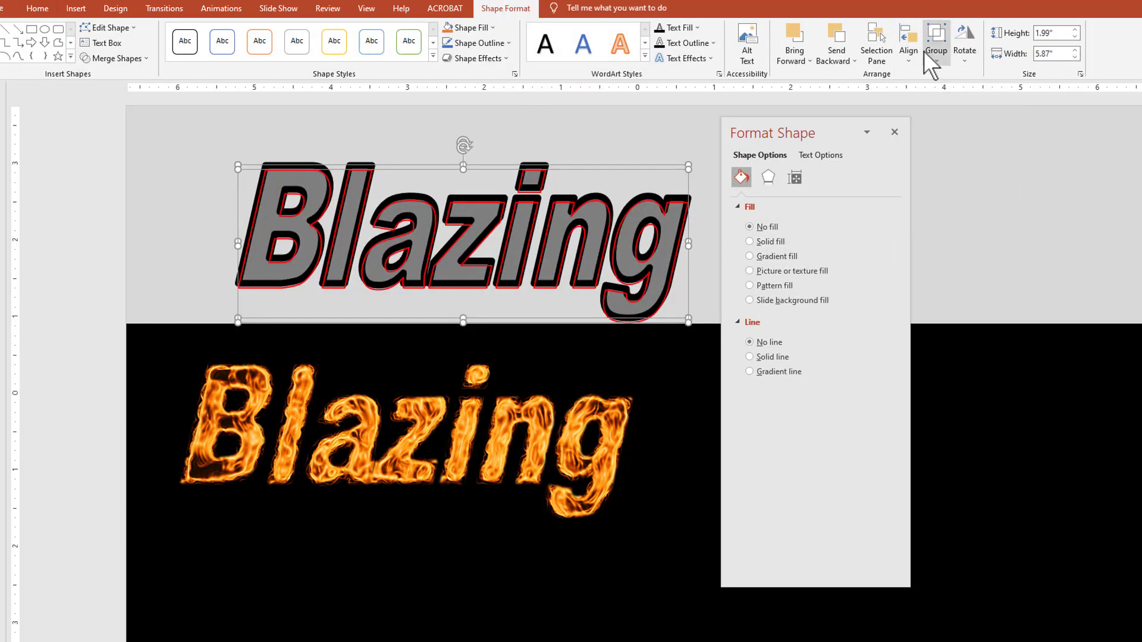
click(909, 48)
click(940, 135)
click(934, 152)
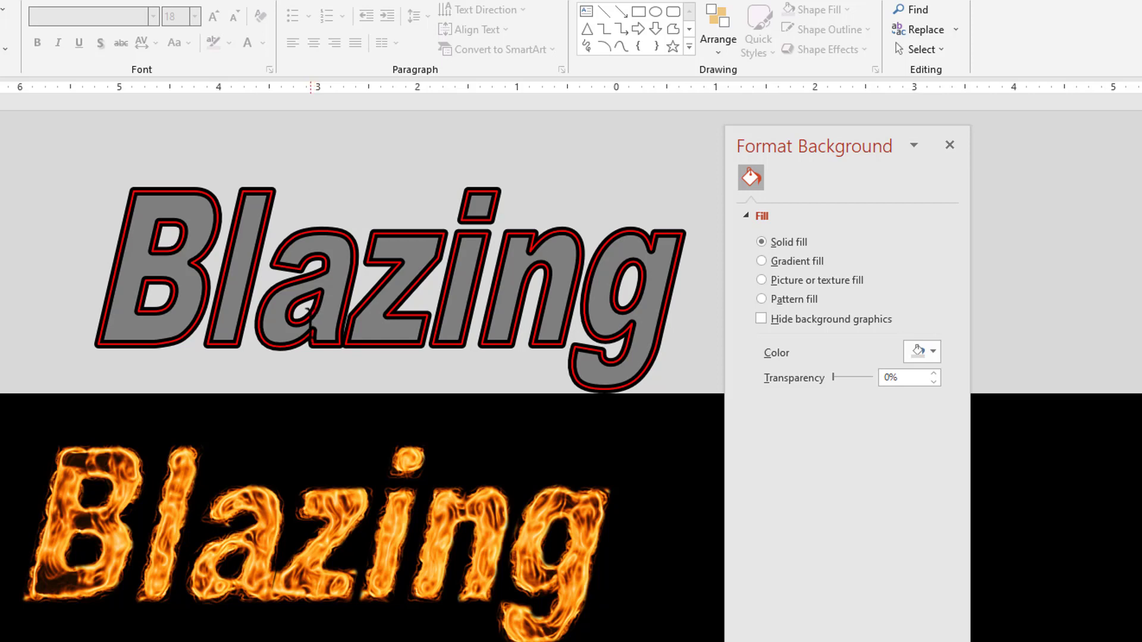
Step: Widen the outline of the gray Blazing text to 22 pt
click(517, 389)
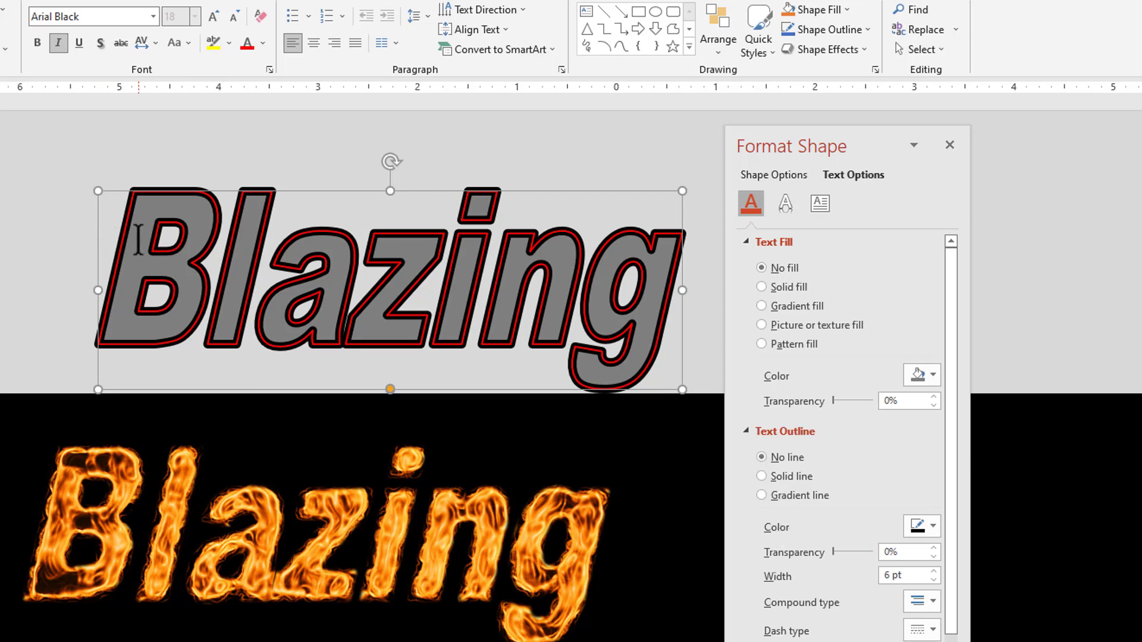
click(934, 571)
click(933, 571)
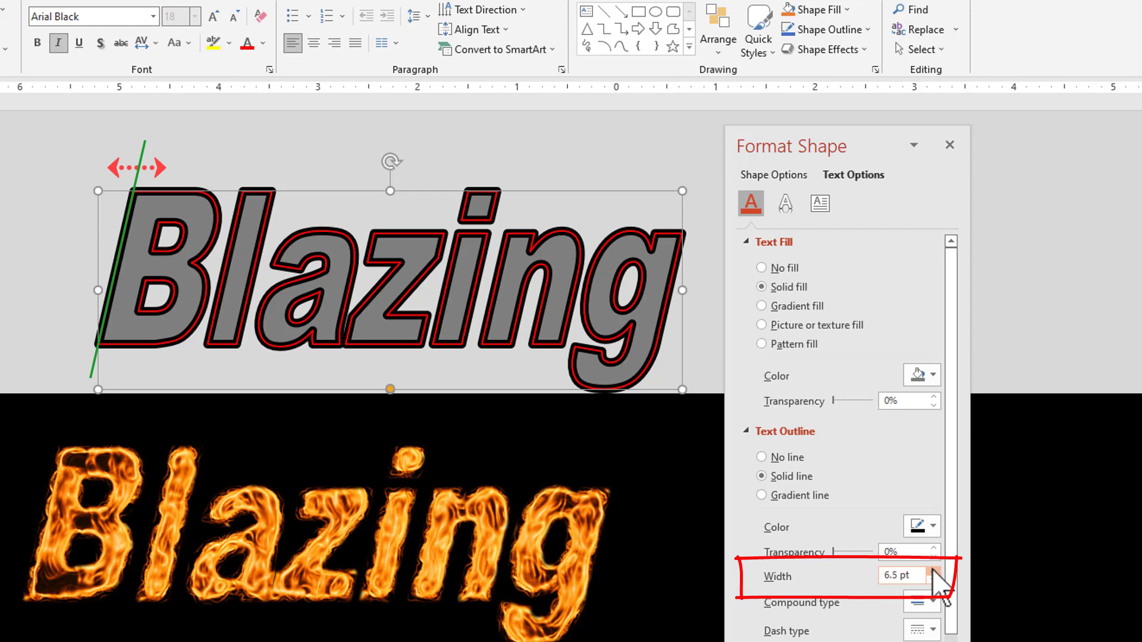
click(934, 572)
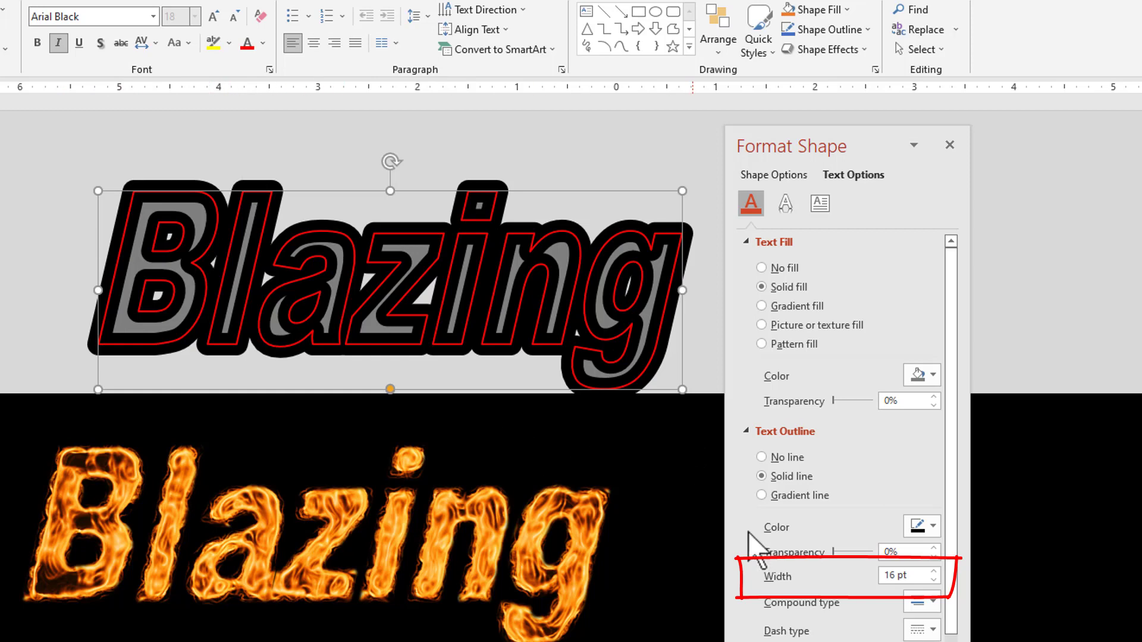
click(935, 572)
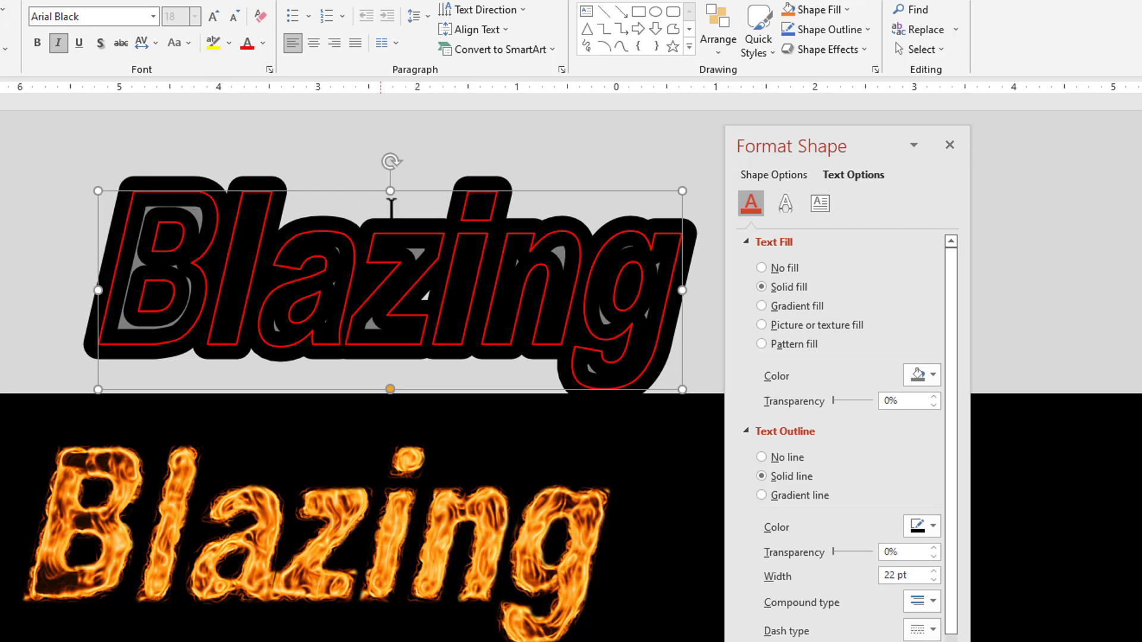
Step: Delete the thin red outline text and fill the thick-outlined Blazing text with black
click(473, 250)
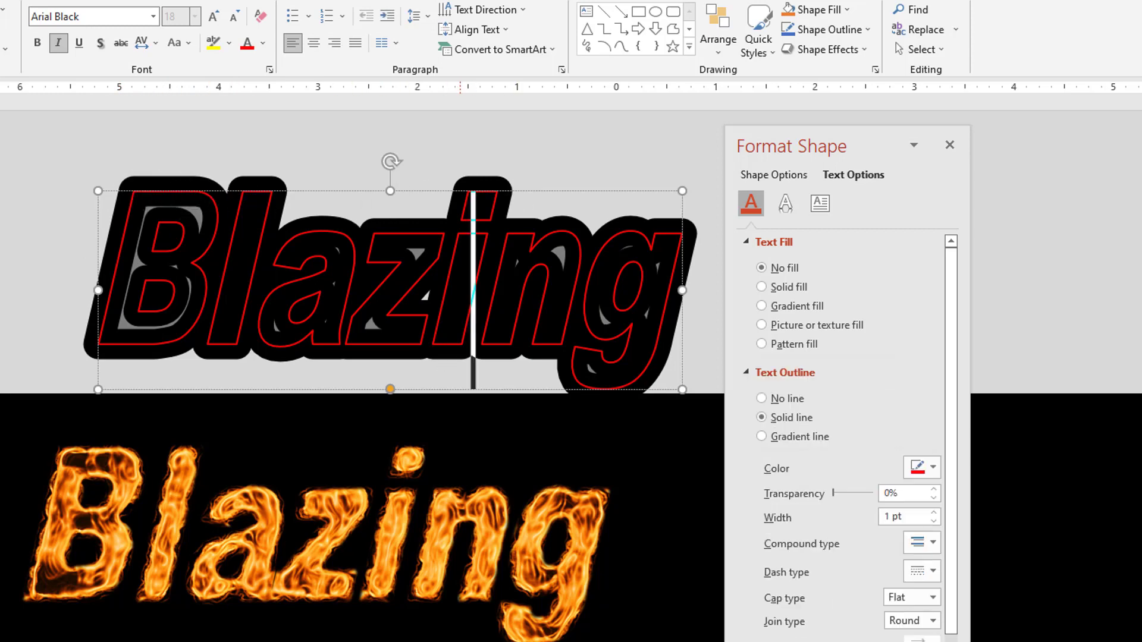
click(684, 344)
click(523, 279)
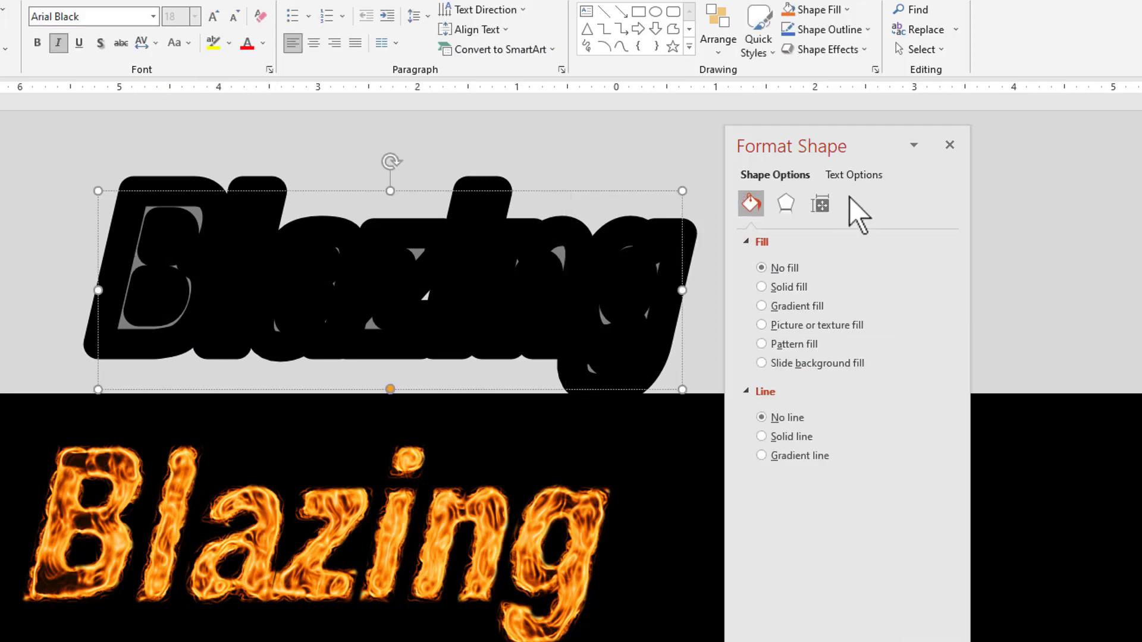
click(860, 176)
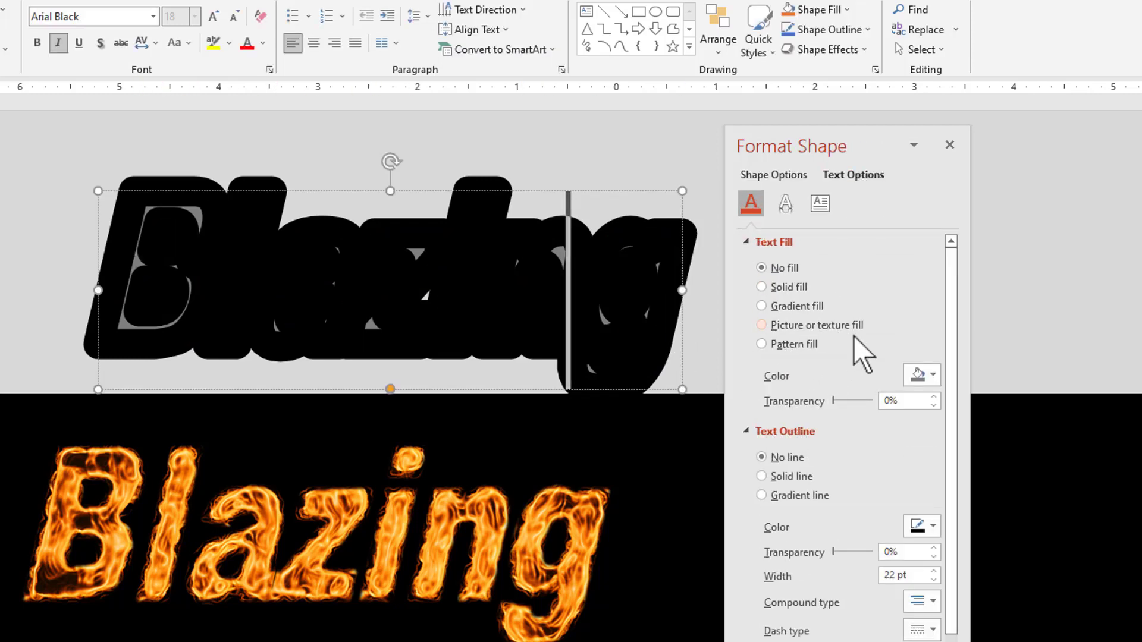
click(919, 374)
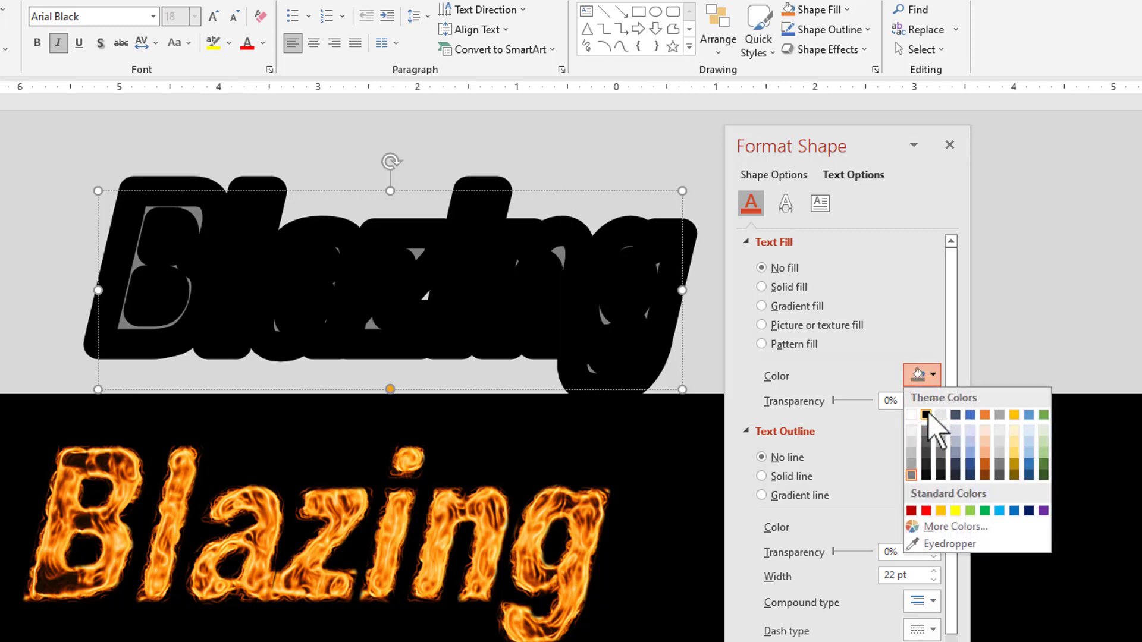
click(933, 428)
key(Escape)
key(Tab)
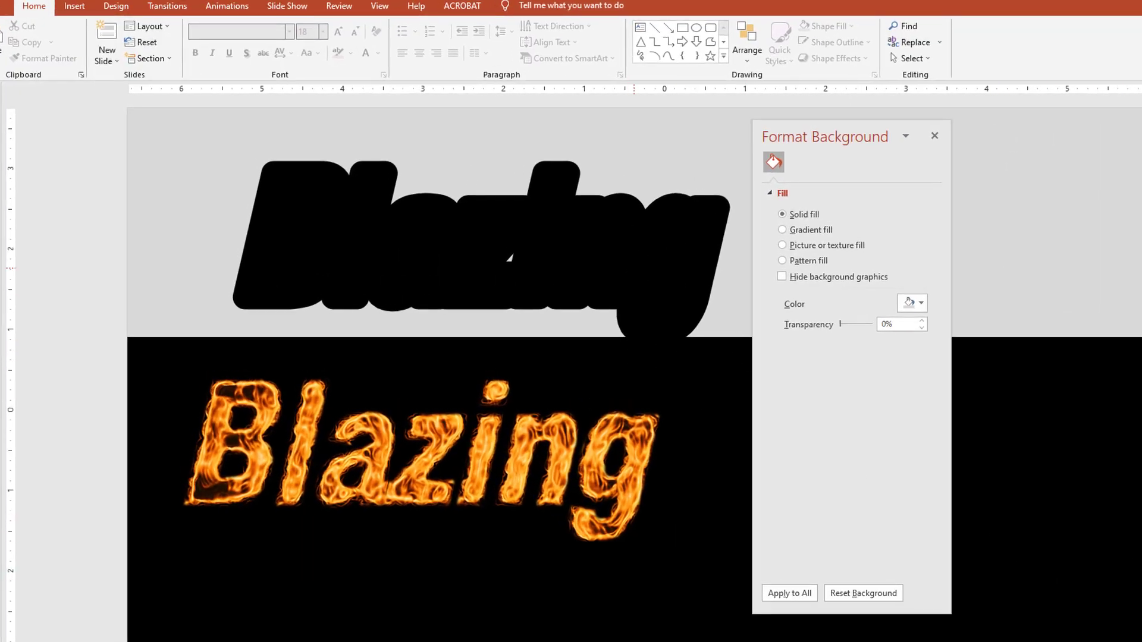
Step: Duplicate the thick black Blazing text box
click(554, 315)
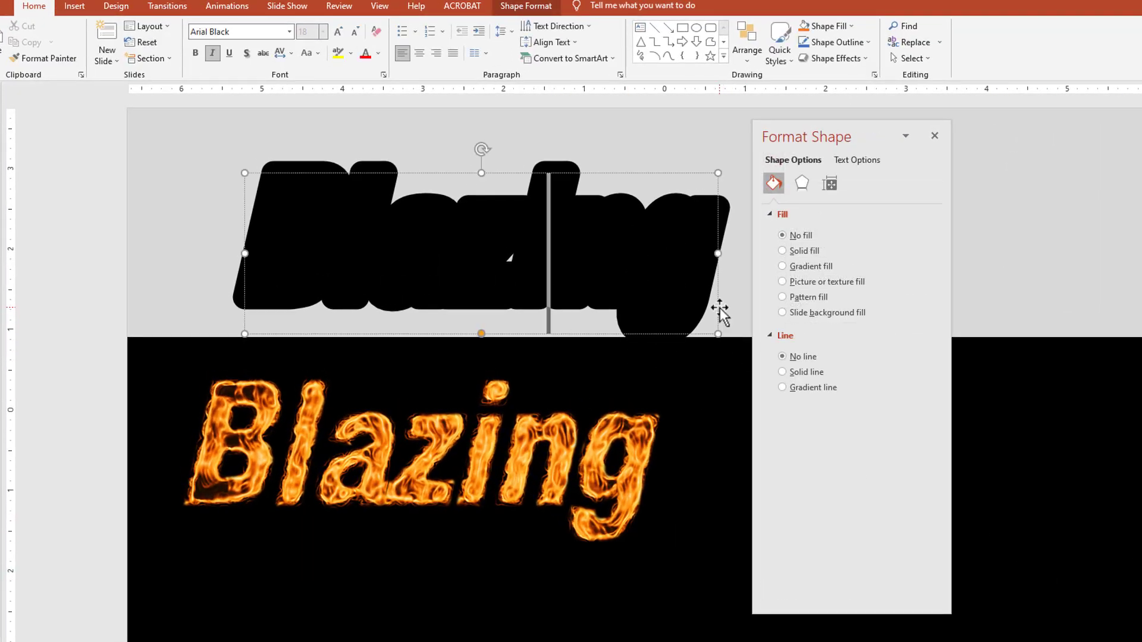
key(ctrl+v)
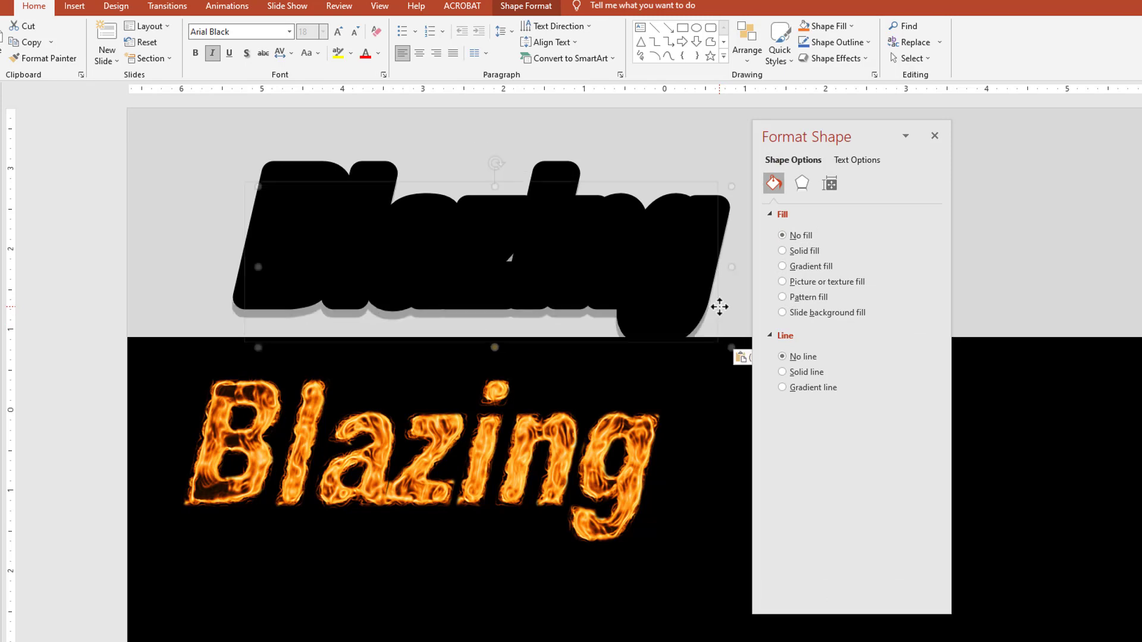
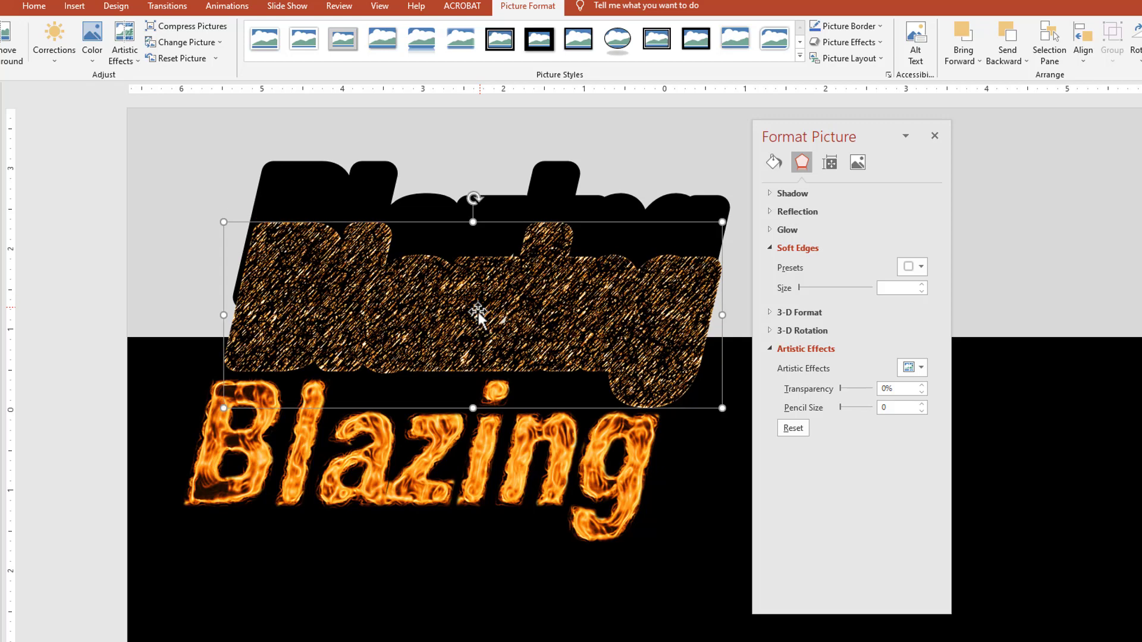
Step: Bring the flame Blazing picture to the front and center it over the spark-textured picture on the black area
click(482, 475)
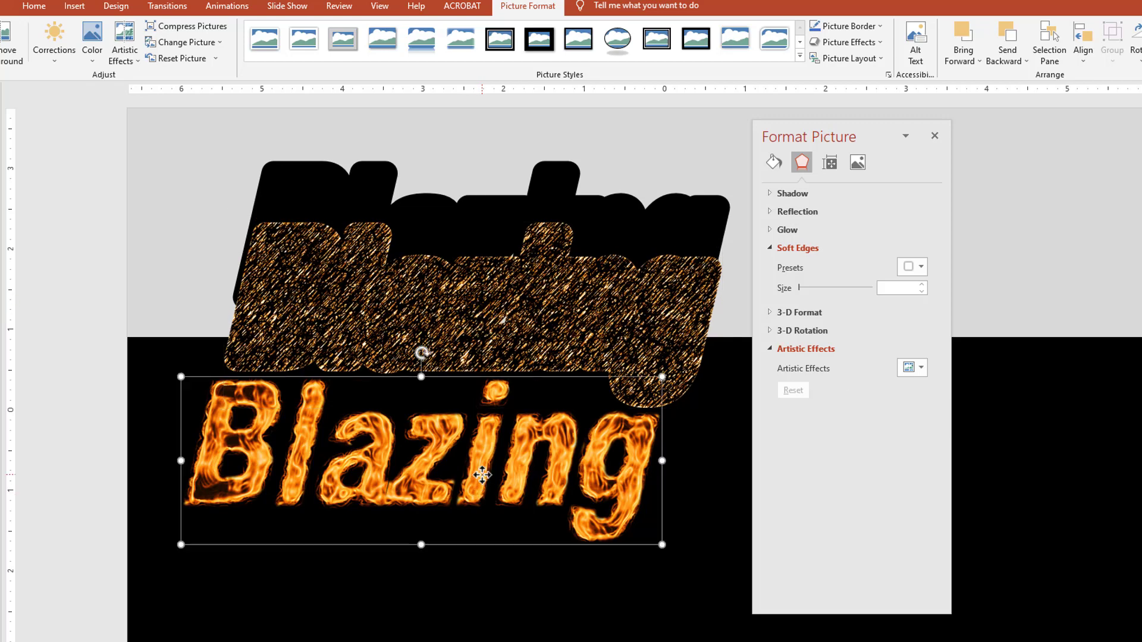
right_click(481, 475)
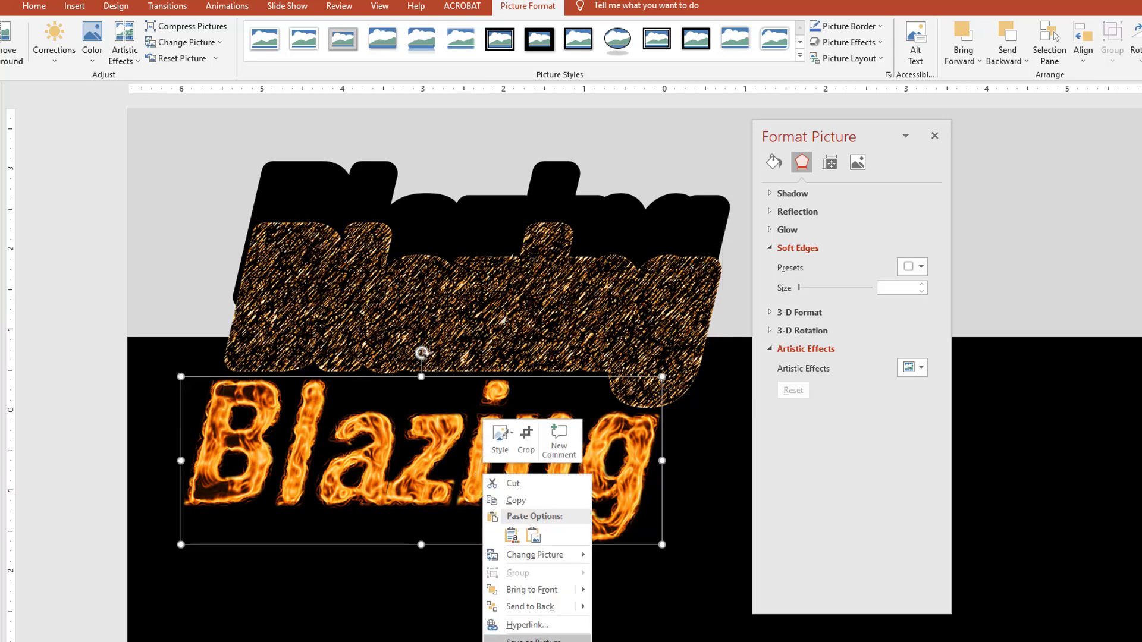
click(513, 592)
drag(479, 498, 500, 522)
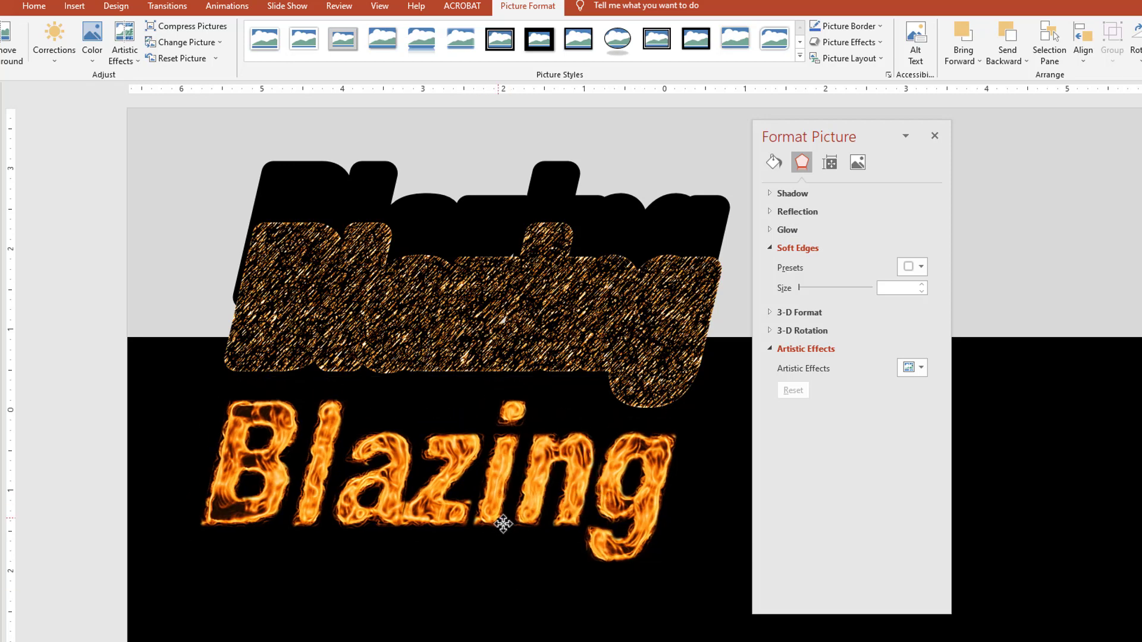
drag(492, 280, 463, 422)
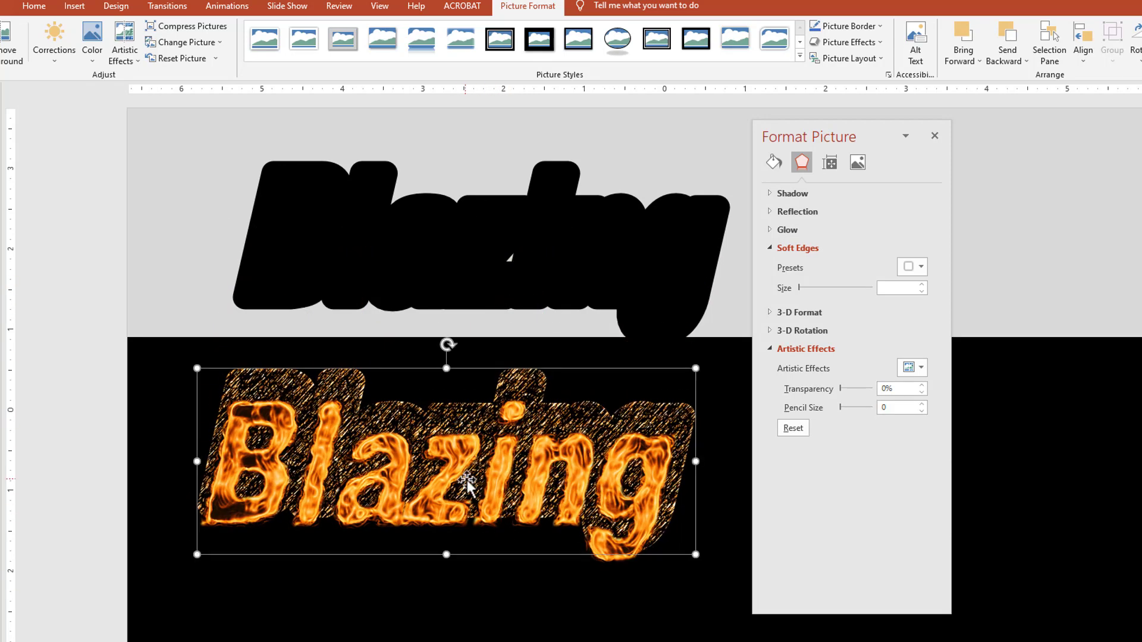
click(492, 482)
Step: Apply the lighter soften correction to the spark-textured picture behind the flame text
click(336, 370)
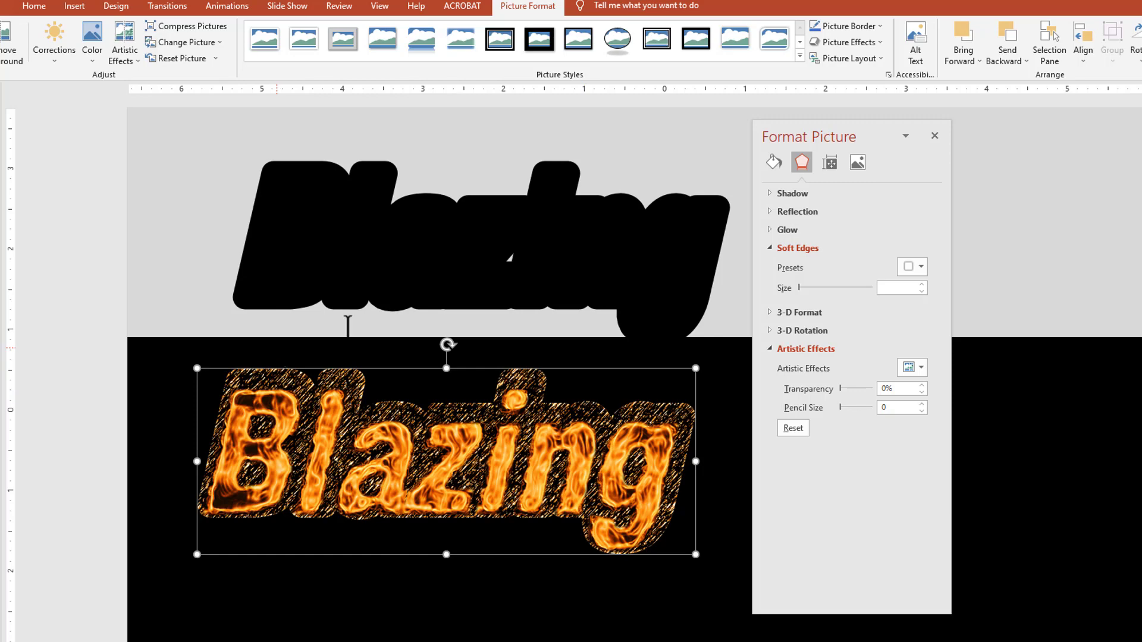
click(43, 47)
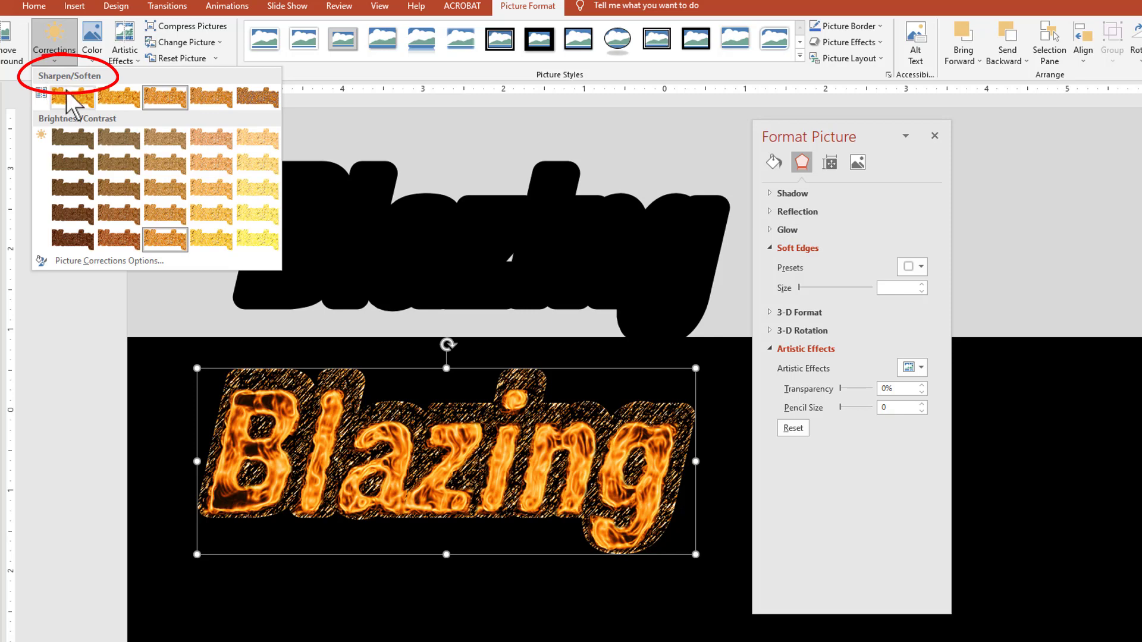
click(114, 98)
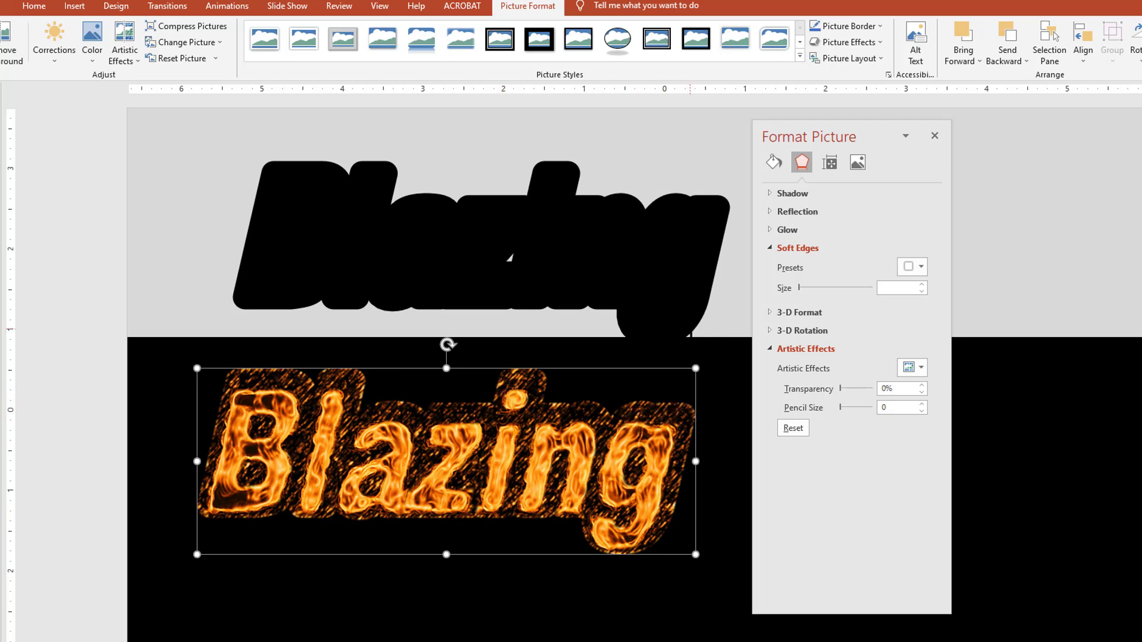
Step: Give the spark-textured picture soft edges of 8 pt
click(923, 285)
click(923, 285)
click(923, 285)
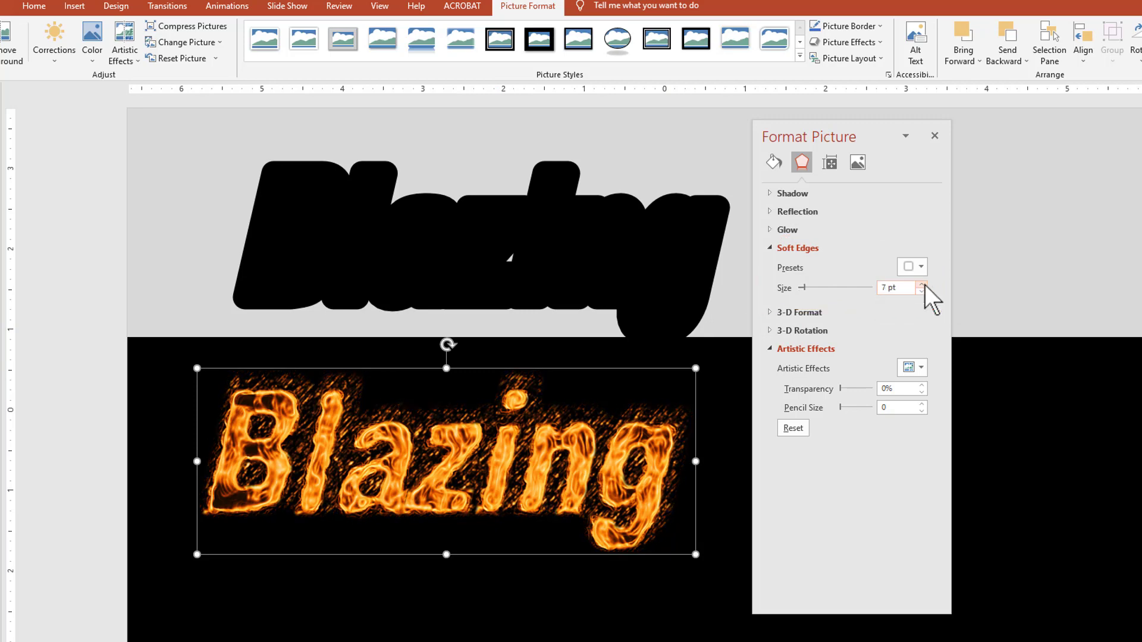
click(923, 285)
click(923, 285)
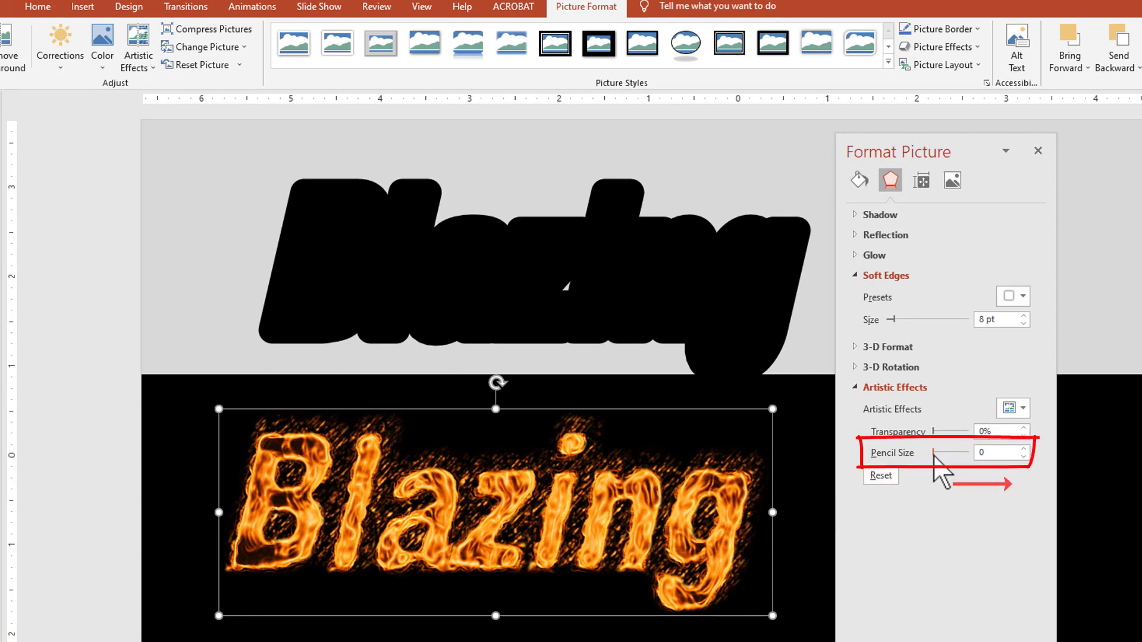
Step: Try larger pencil sizes for the spark picture's artistic effect and settle on 22
drag(934, 456, 943, 453)
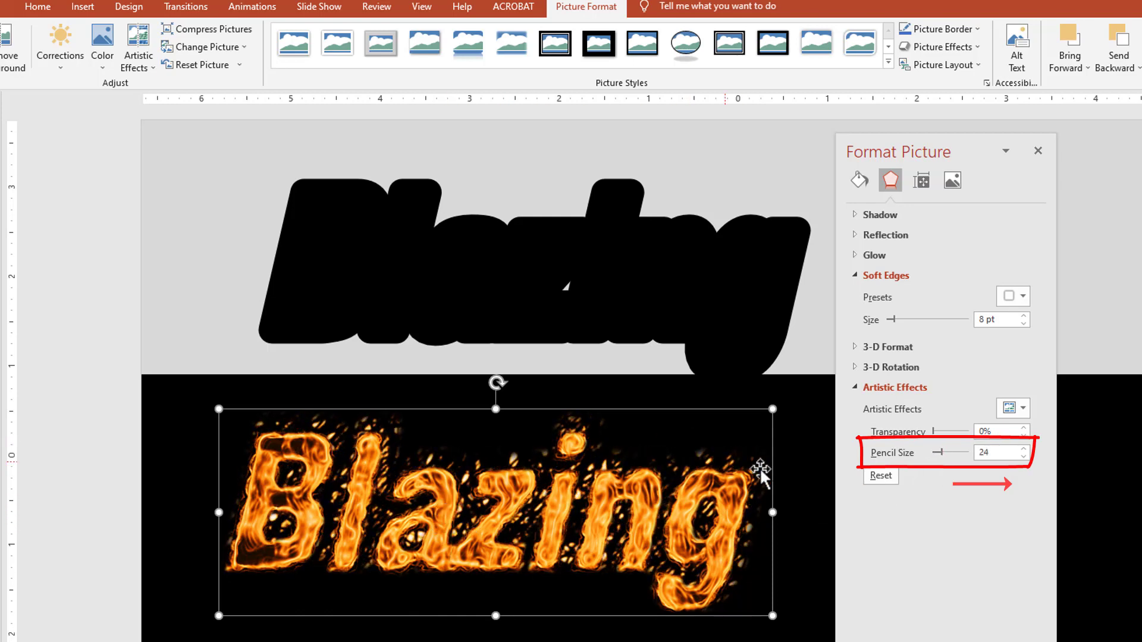
drag(939, 453, 951, 450)
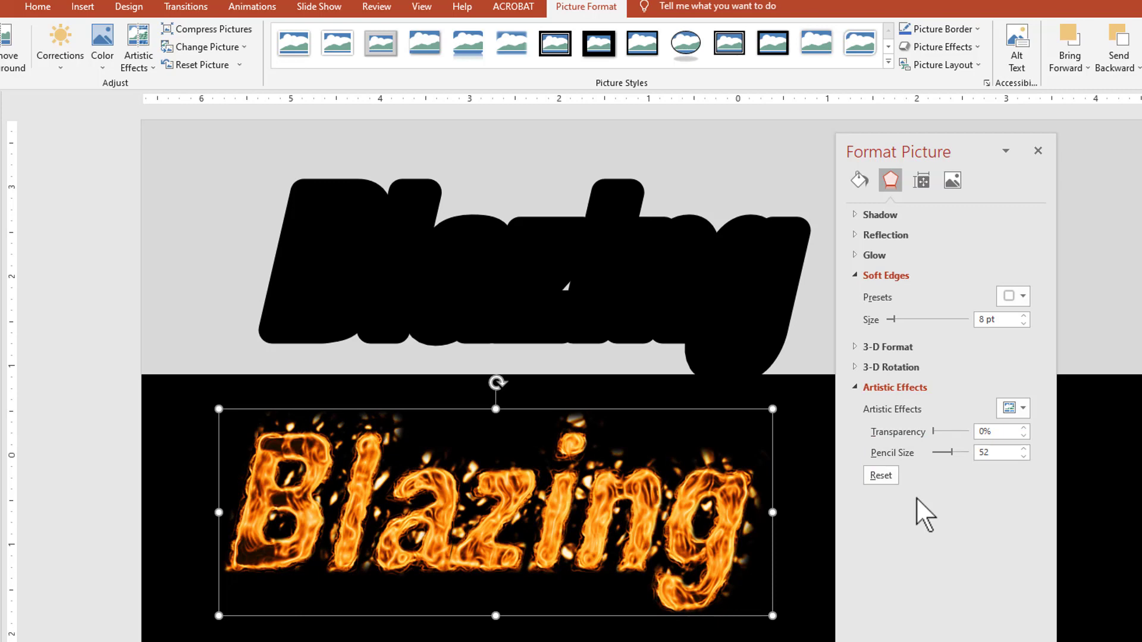
drag(952, 451, 943, 454)
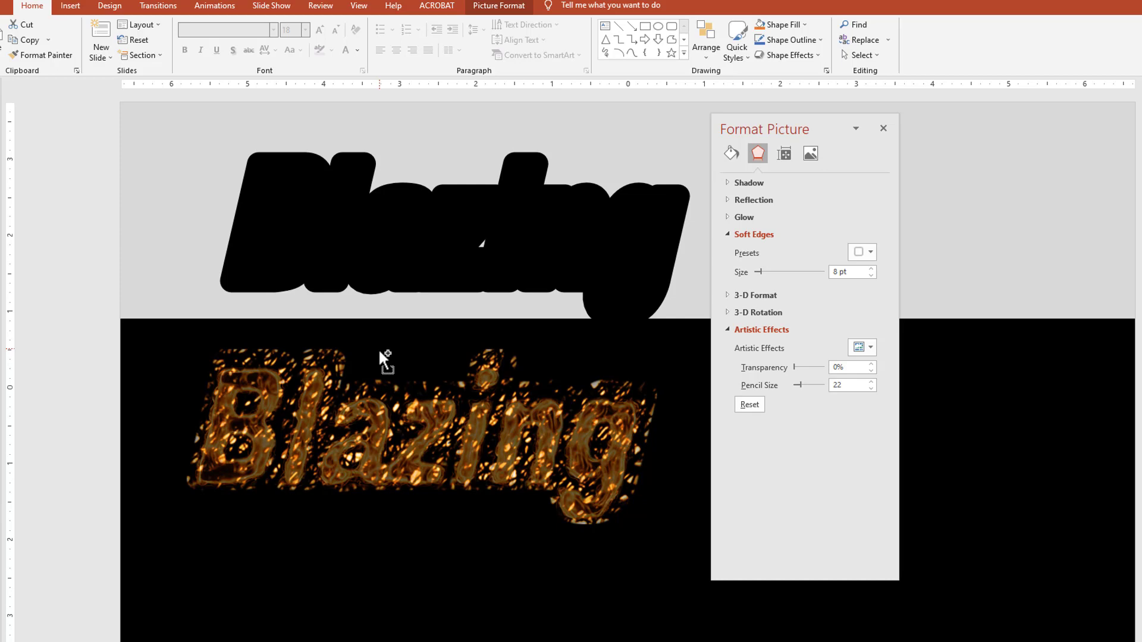
Step: Duplicate the spark picture and place the copy below the flame text
drag(378, 348, 375, 505)
drag(384, 610, 388, 604)
Step: Apply the strongest soften correction and the next darker brightness preset at the same contrast to the lower spark copy
click(497, 7)
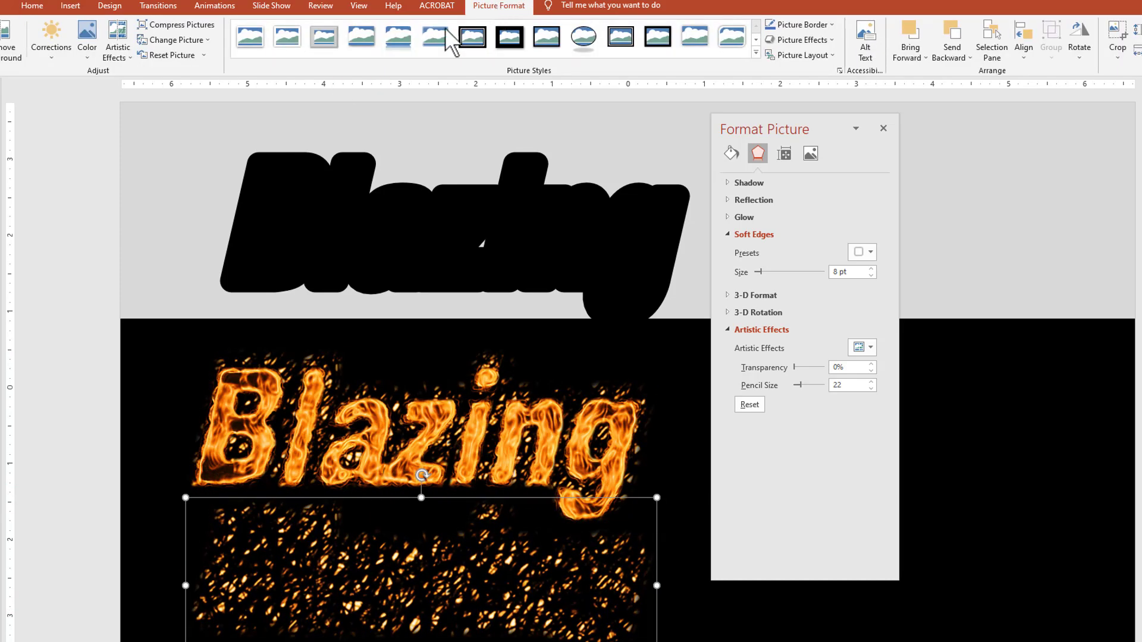
click(51, 41)
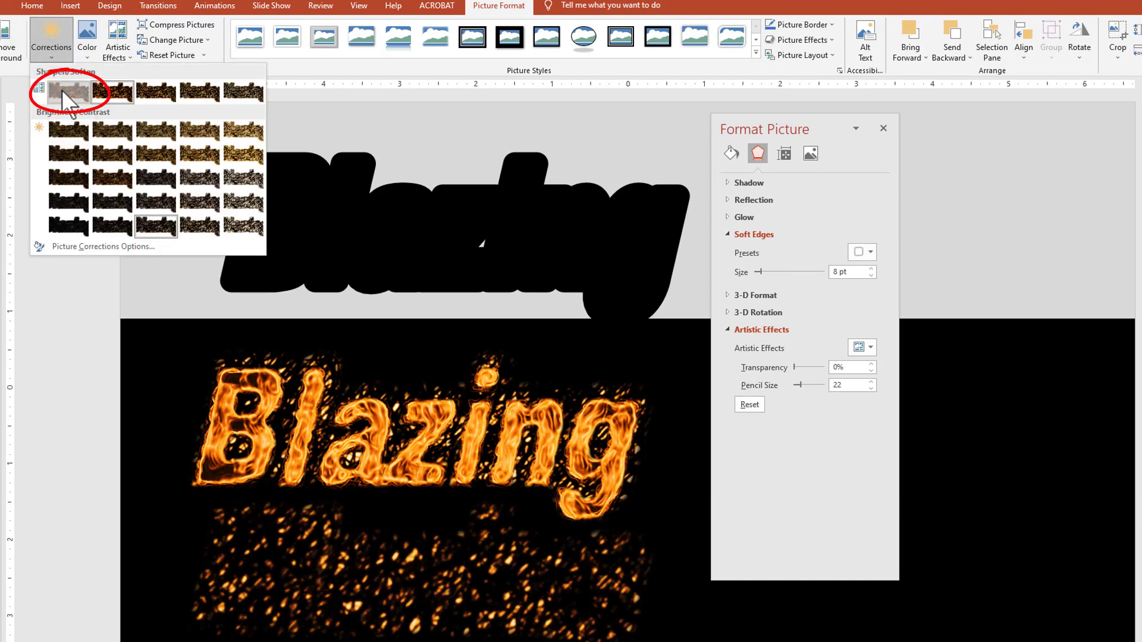
click(62, 90)
click(54, 54)
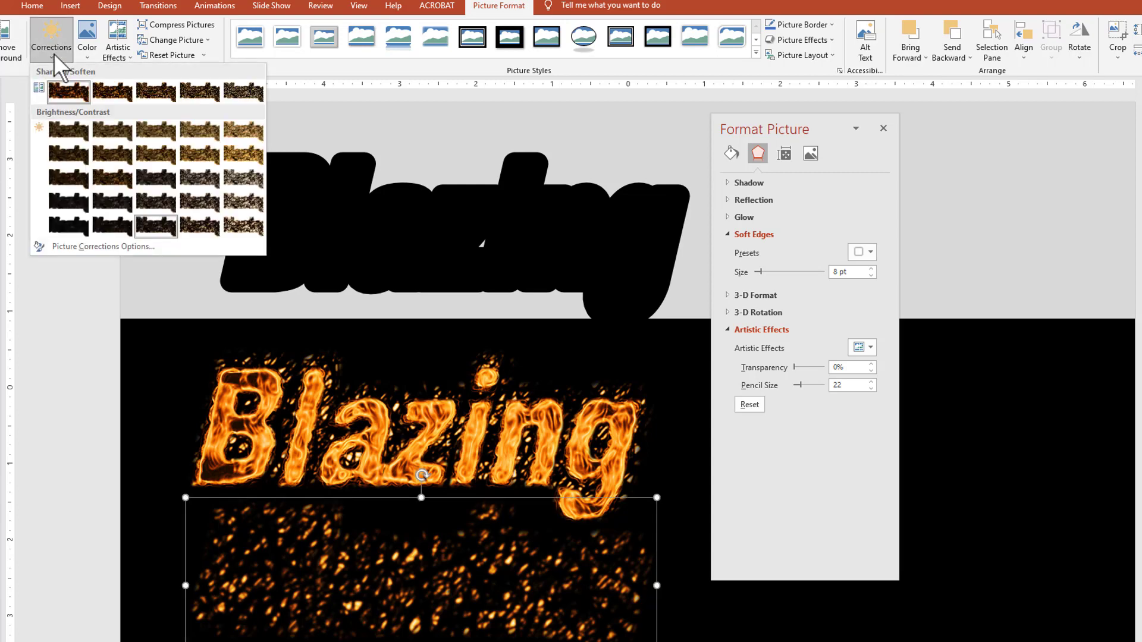
click(112, 231)
click(407, 599)
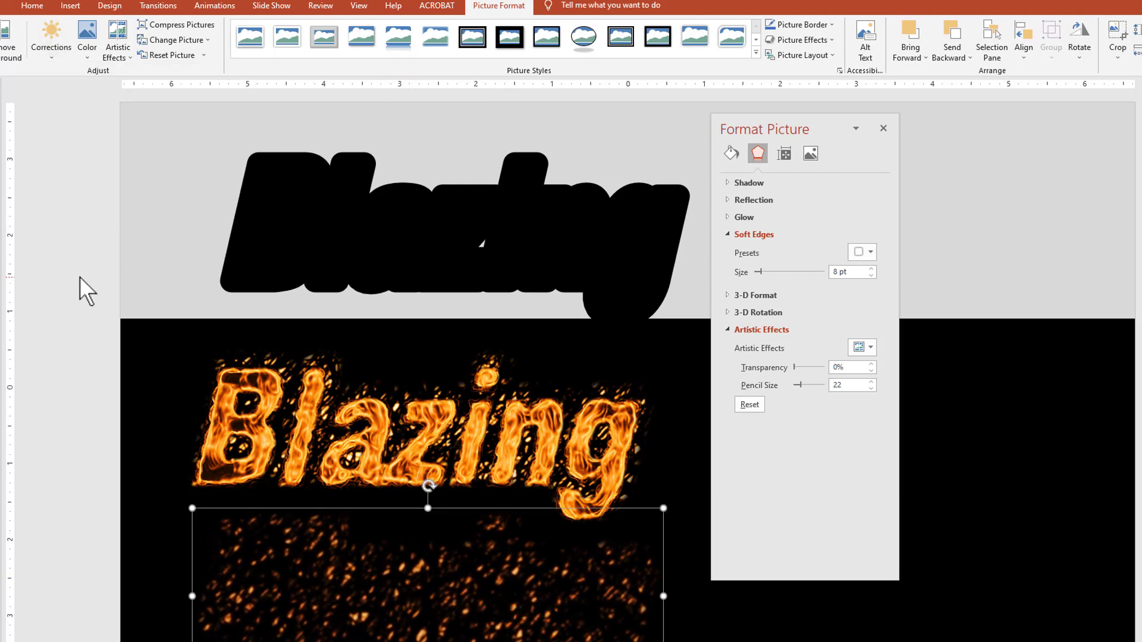
Step: Bring the flame text and its first spark picture to the front, and move the darker sparks up behind them, slightly higher
drag(80, 275, 697, 604)
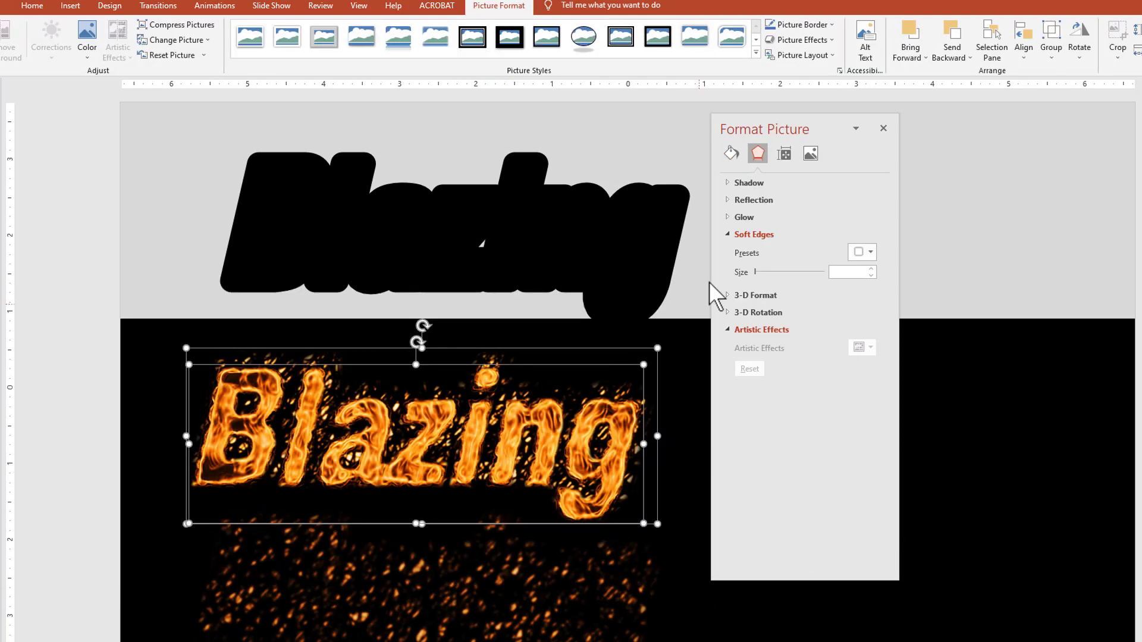
right_click(498, 433)
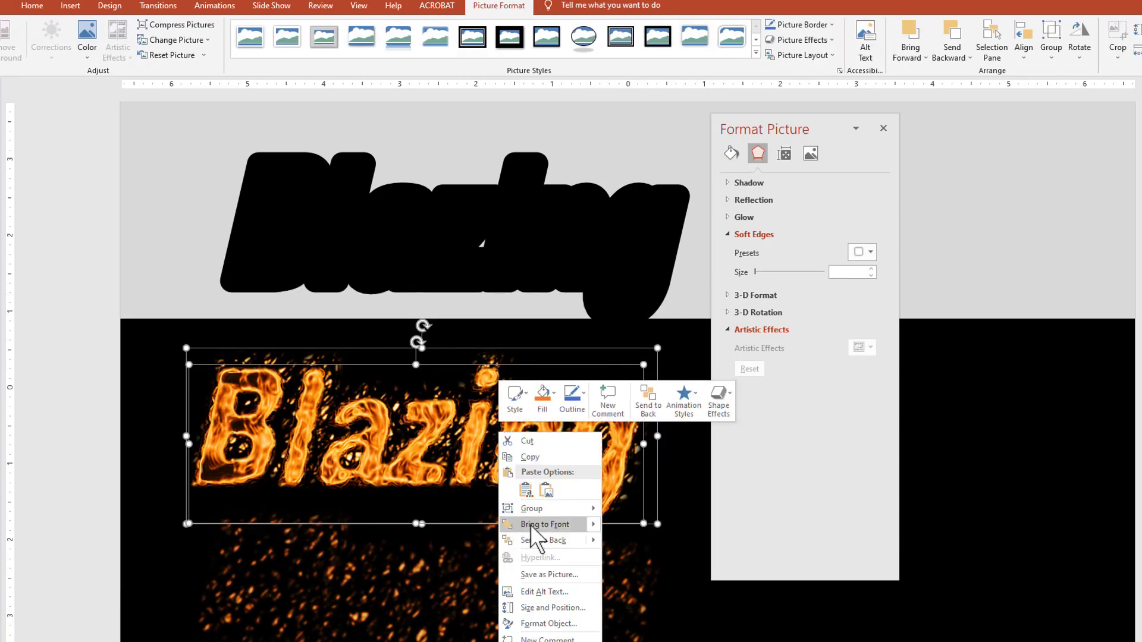
click(530, 524)
click(471, 561)
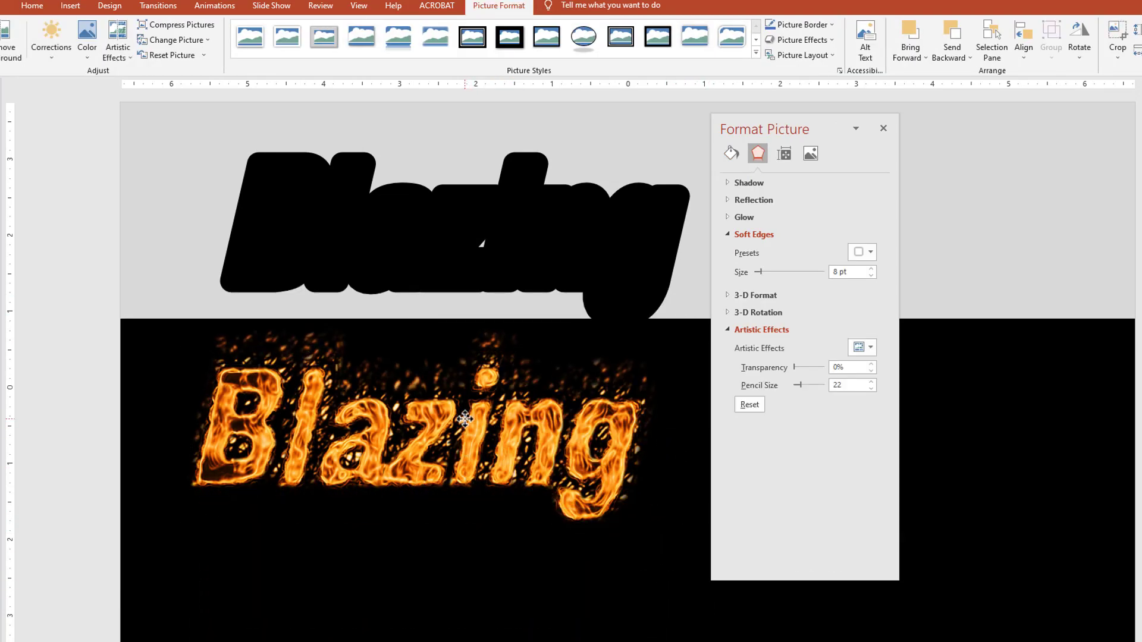
Step: Move the flame text and both spark pictures together slightly down on the black area
drag(147, 256, 748, 606)
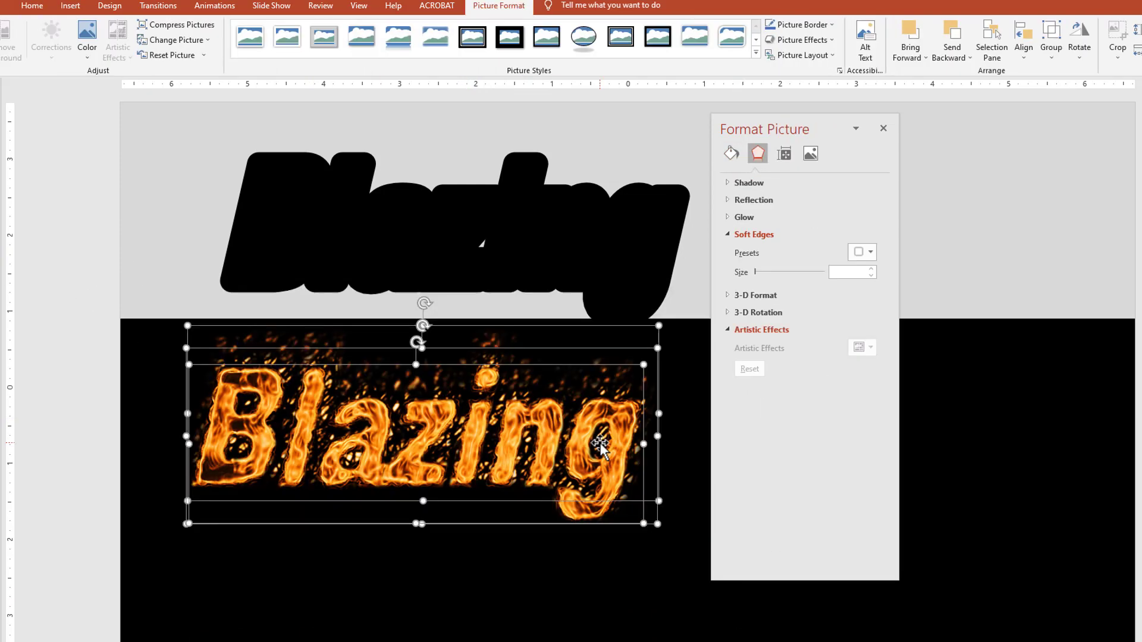
drag(416, 428, 413, 463)
click(203, 271)
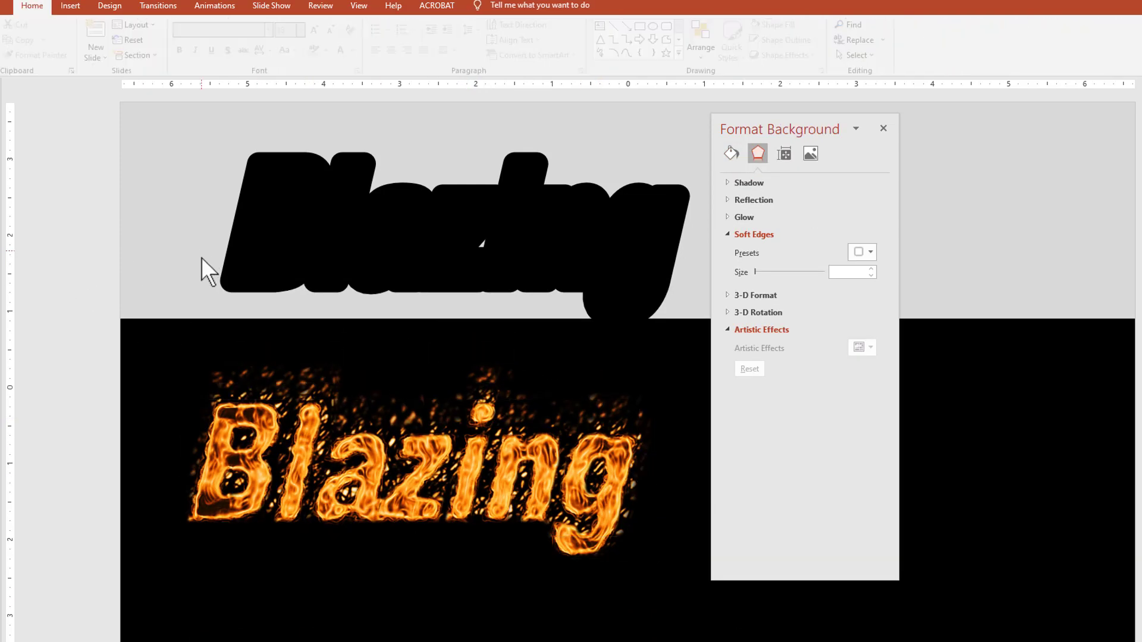
Step: Select the darker spark picture behind the flame text and try pencil sizes of 49, 2, 44 and 19 for its artistic effect
double_click(504, 374)
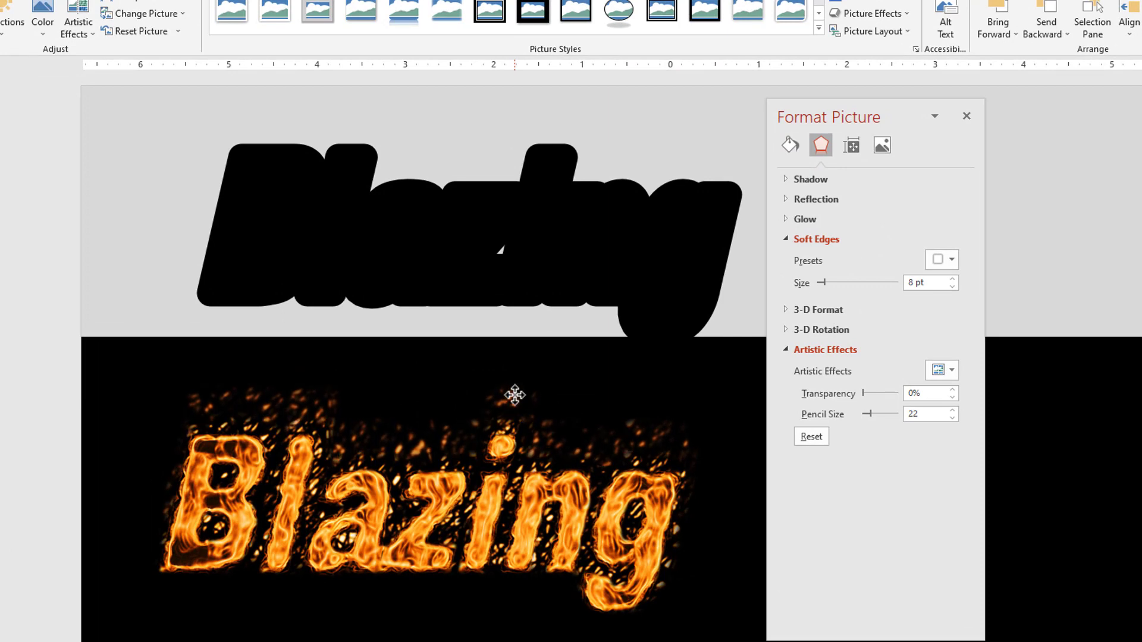
click(514, 395)
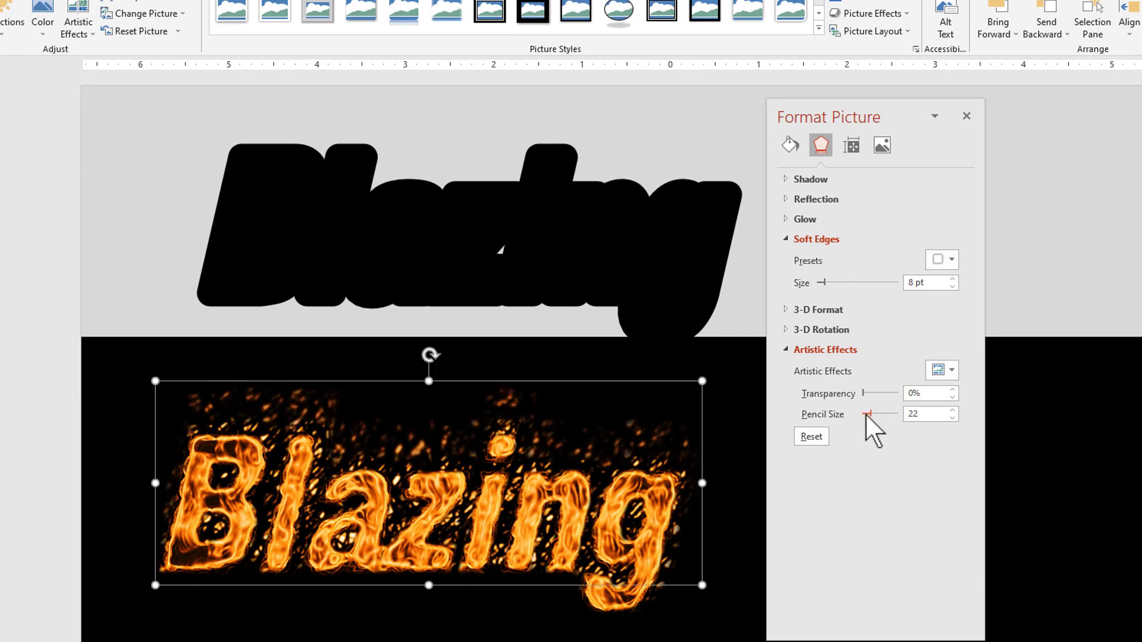
drag(870, 414, 880, 416)
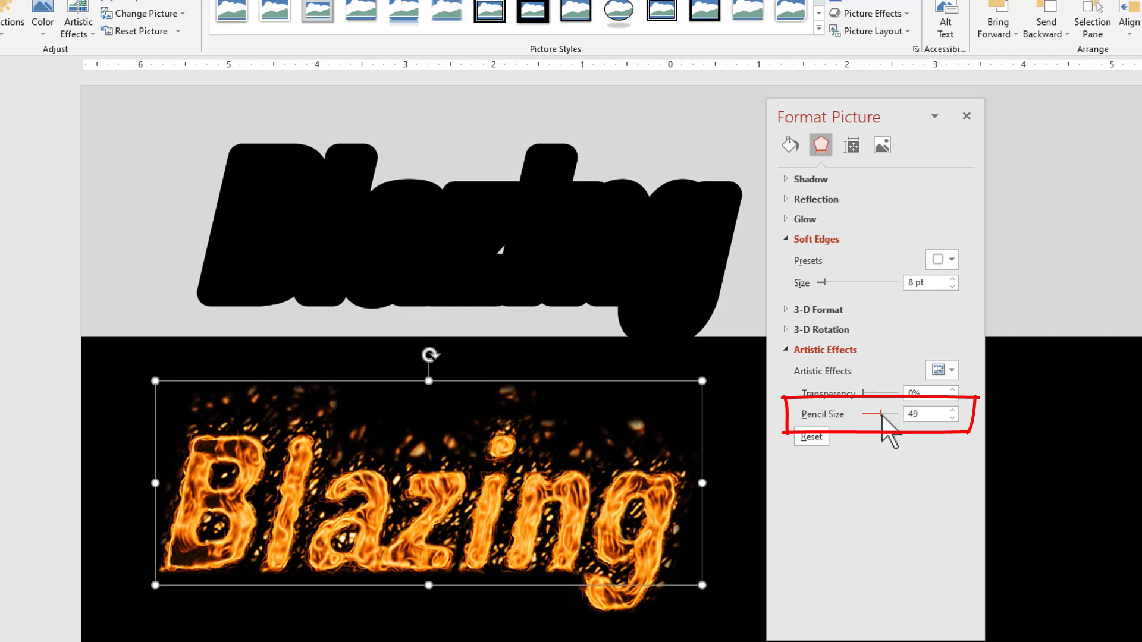
drag(881, 415, 863, 415)
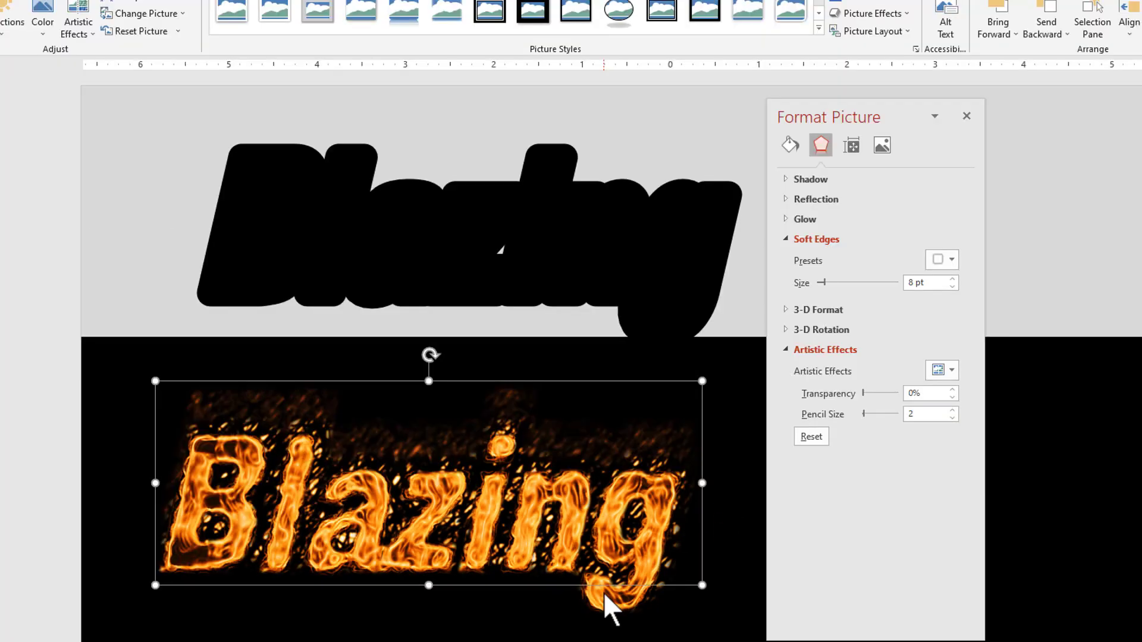
drag(863, 413, 878, 414)
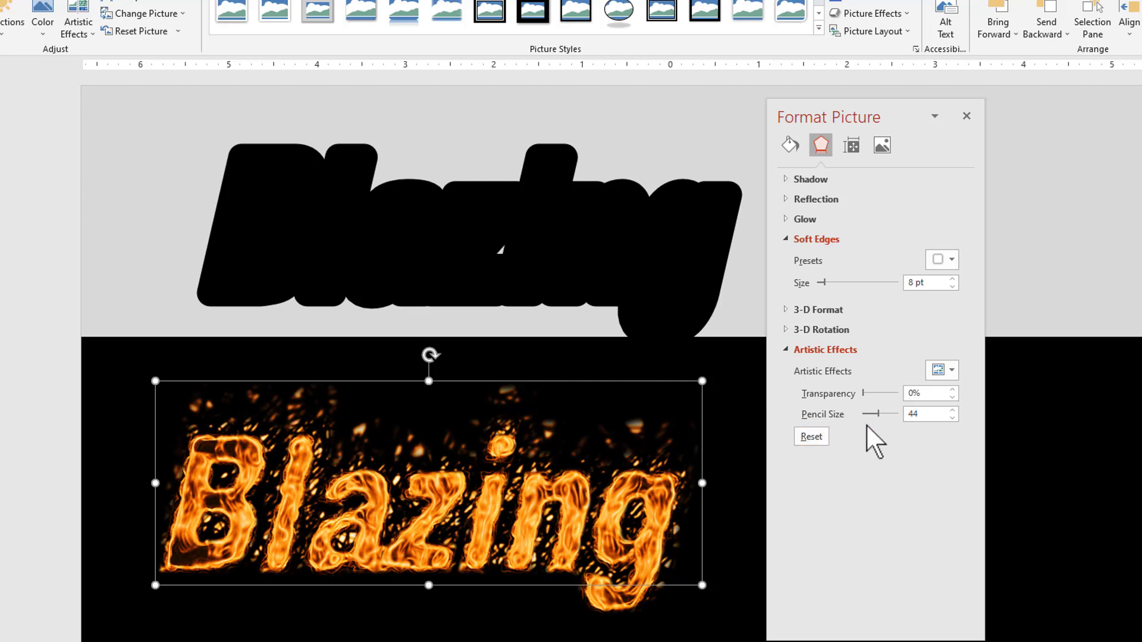
drag(879, 414, 868, 415)
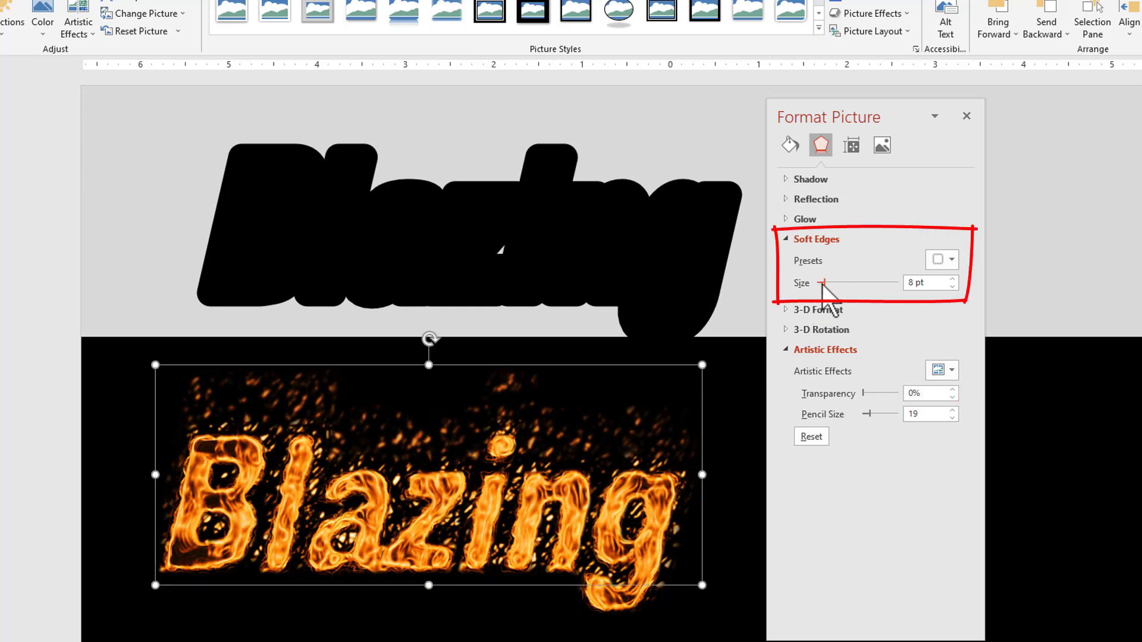
Step: Give the darker spark picture 16 pt soft edges and a pencil size of 26, and preview the slide full screen
drag(822, 283, 831, 284)
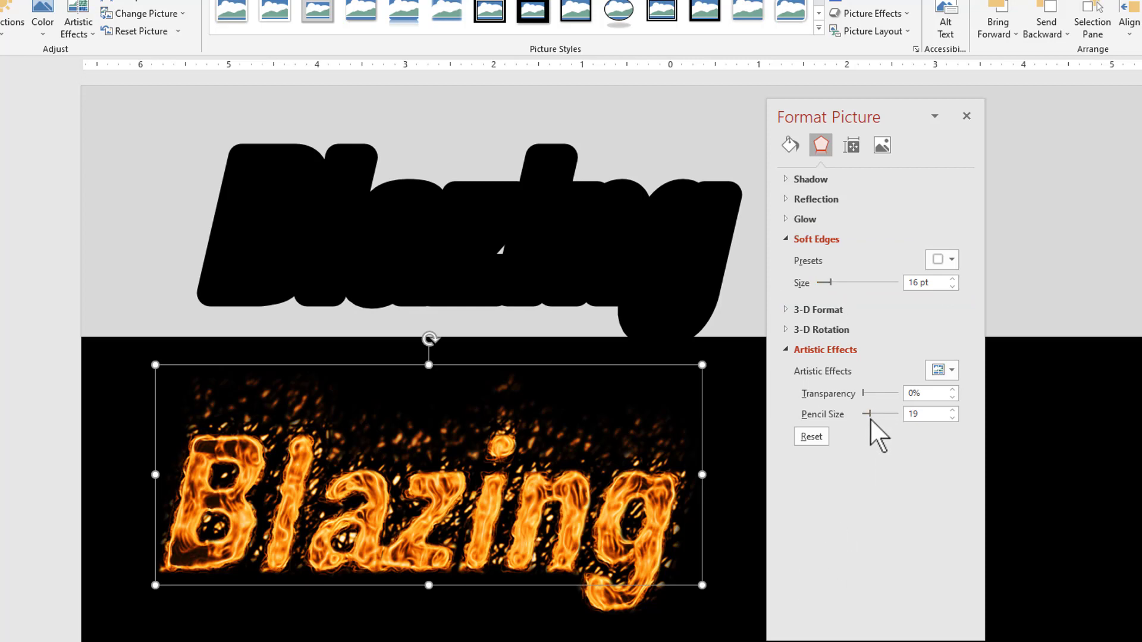
mouse_move(871, 414)
mouse_down()
mouse_move(884, 415)
mouse_move(872, 415)
mouse_up()
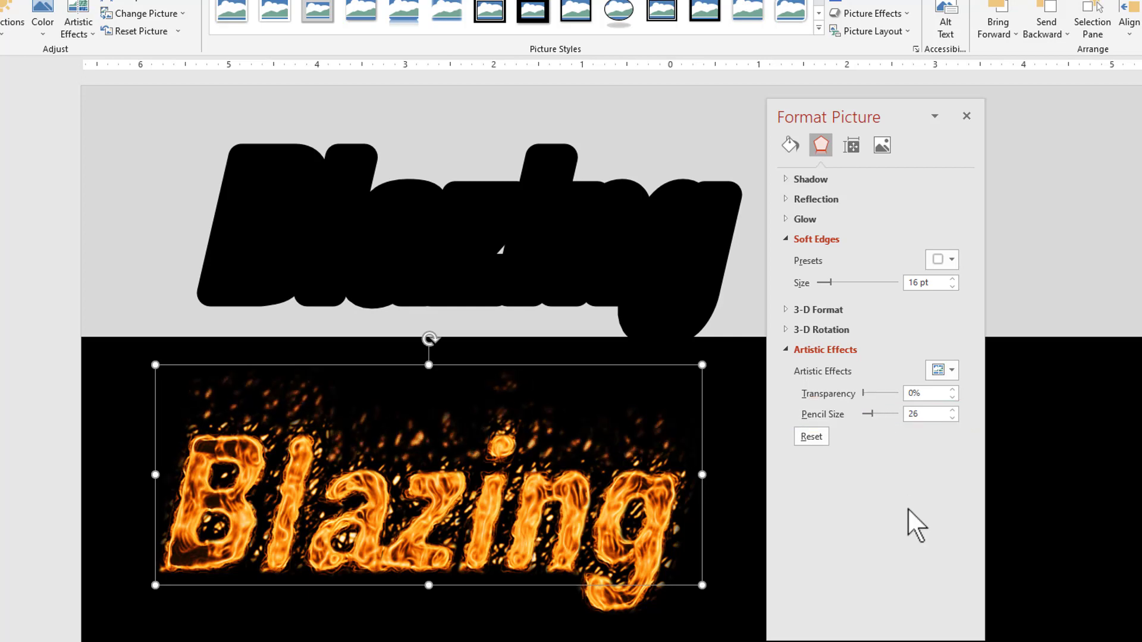
key(shift+F5)
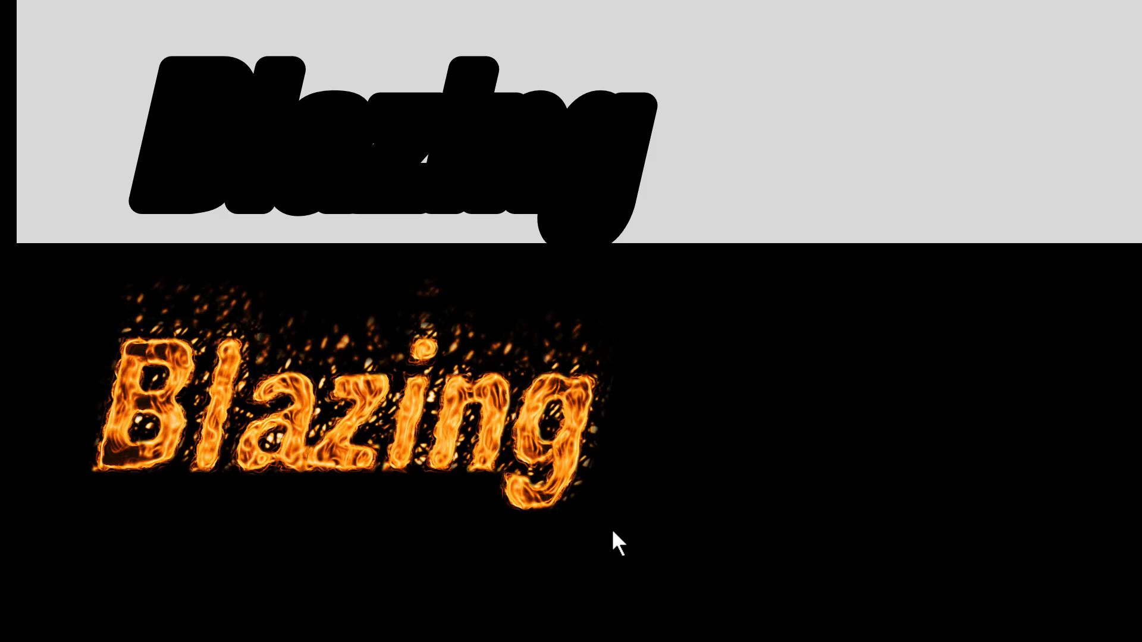
key(Escape)
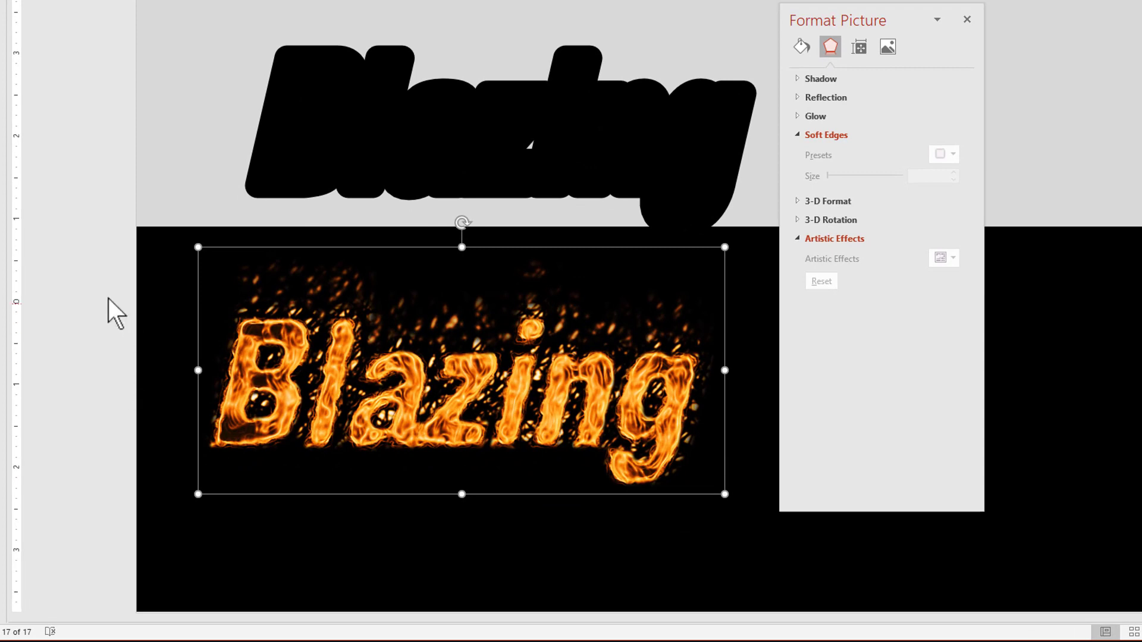
Step: Copy the complete fire text with all its sparks and paste the copy as a single picture
click(116, 313)
click(268, 351)
click(153, 324)
drag(104, 177, 784, 607)
key(ctrl+v)
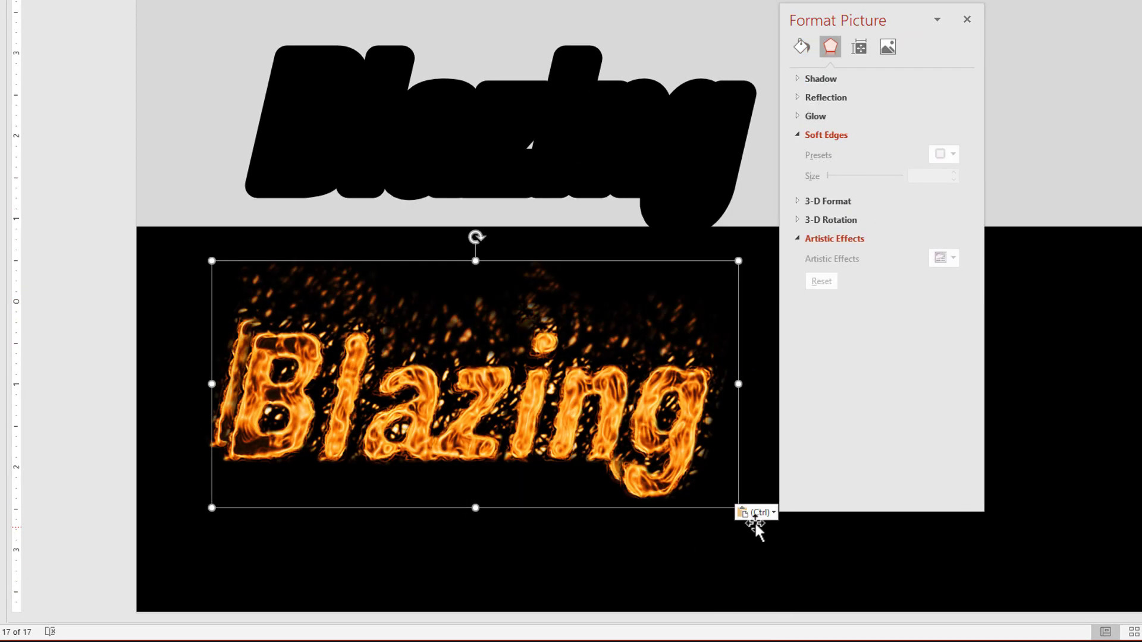
click(768, 512)
click(768, 548)
Step: Place the pasted picture below the original fire text, shrink it proportionally to about 40% of its size, and preview the slide
mouse_move(405, 395)
mouse_down()
mouse_move(613, 318)
mouse_move(273, 222)
mouse_move(270, 169)
mouse_up()
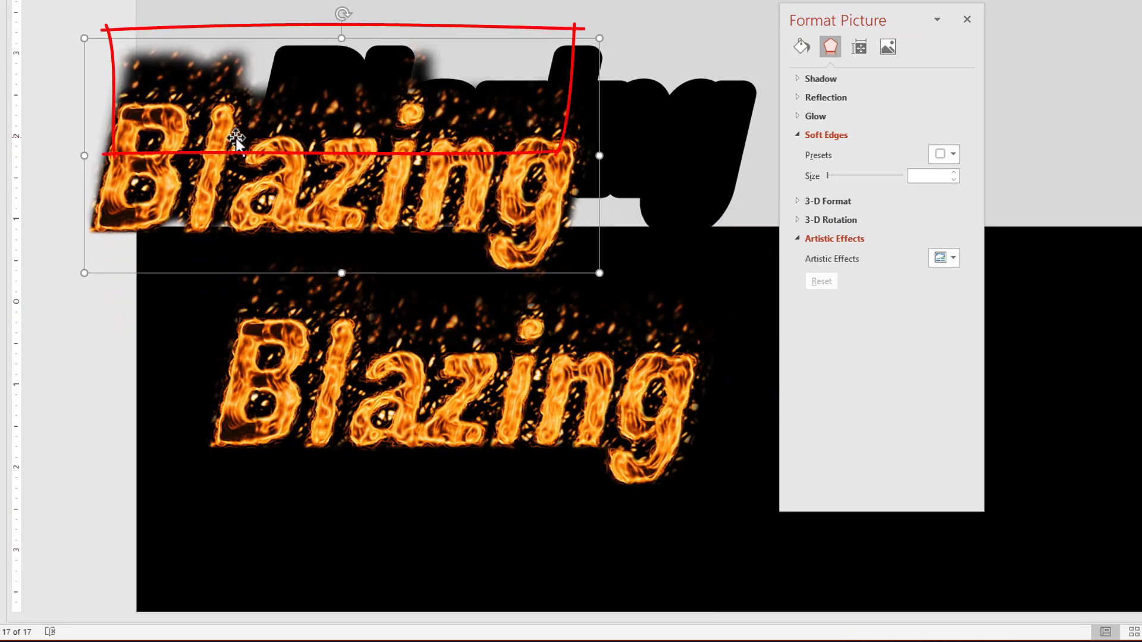
drag(226, 125, 458, 467)
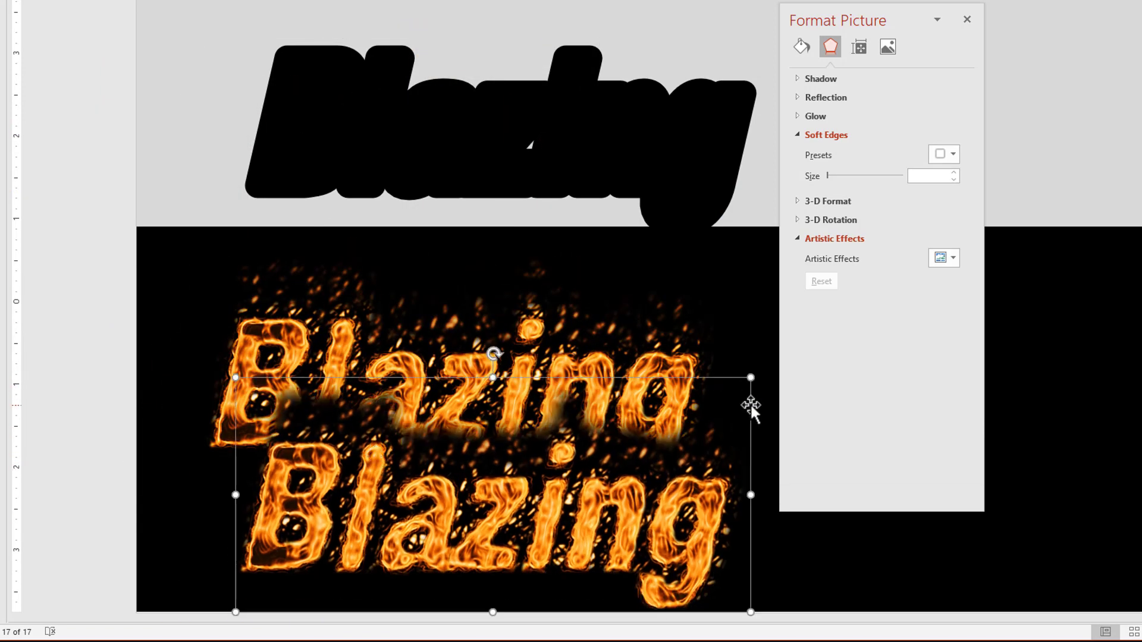
drag(752, 376, 451, 513)
drag(411, 582, 516, 521)
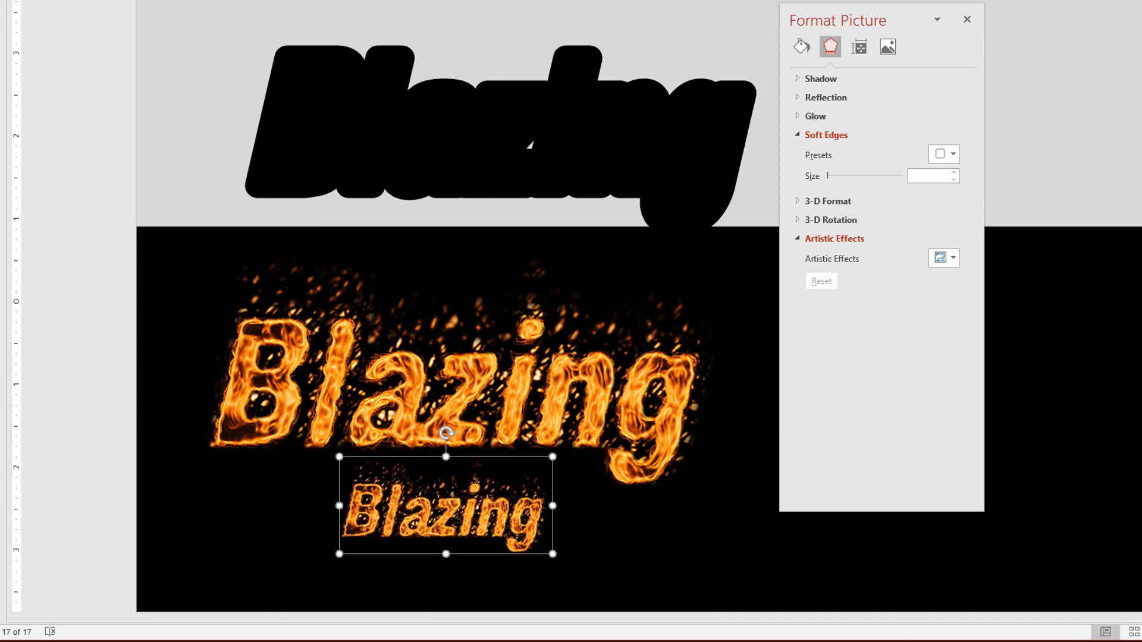
key(shift+F5)
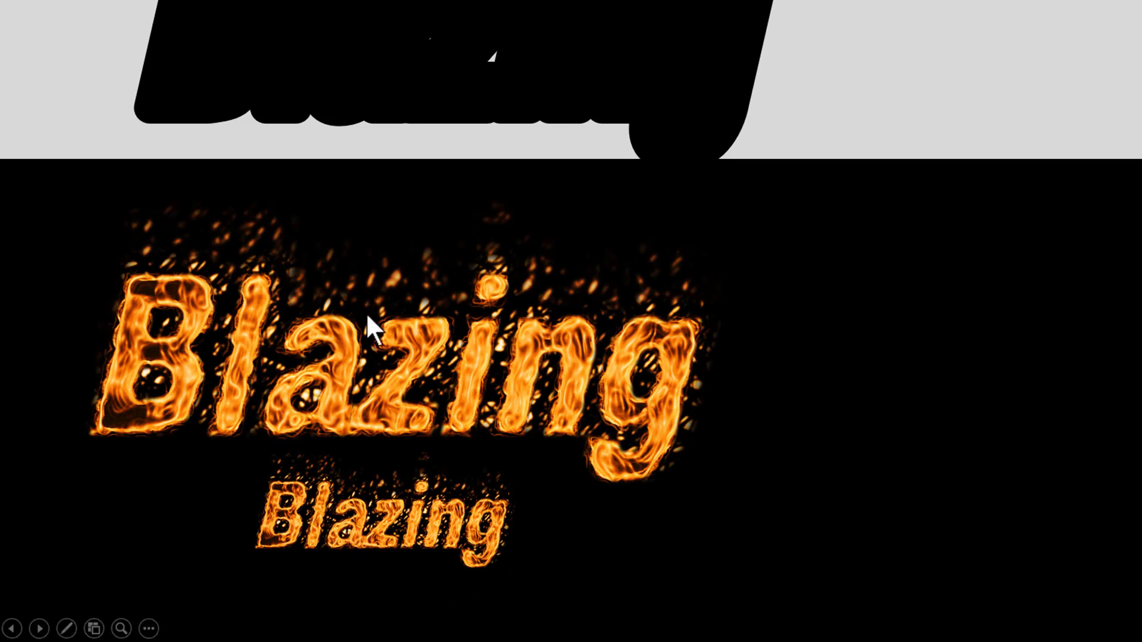